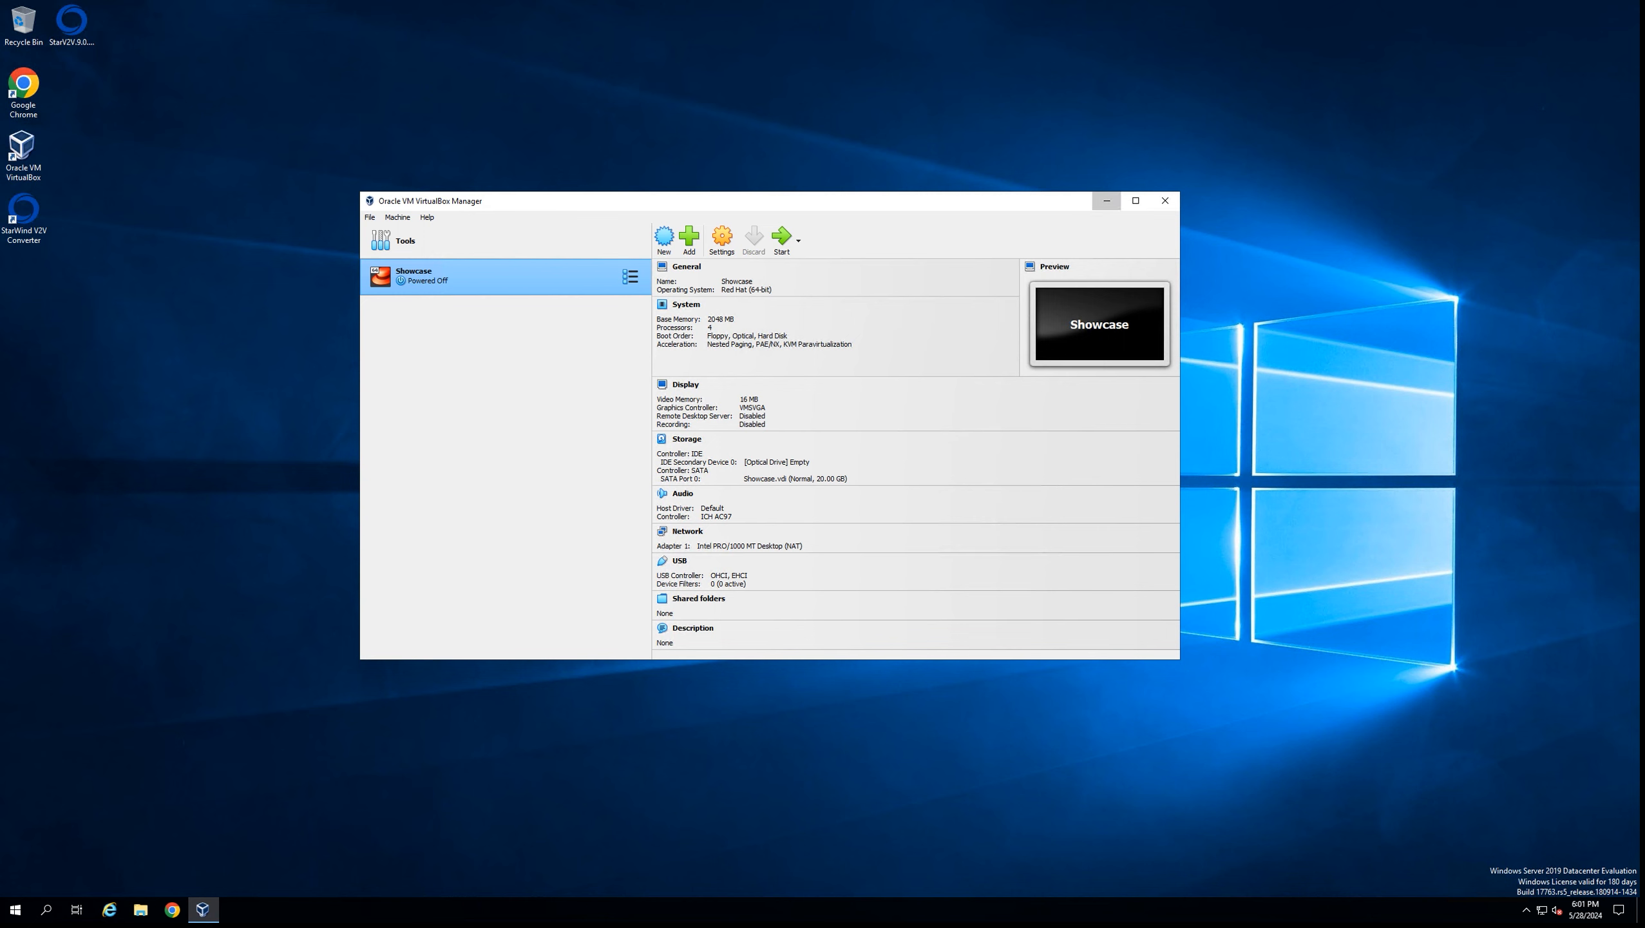
# Launch StarWind V2V Converter and choose VirtualBox as the conversion source
pyautogui.click(1106, 200)
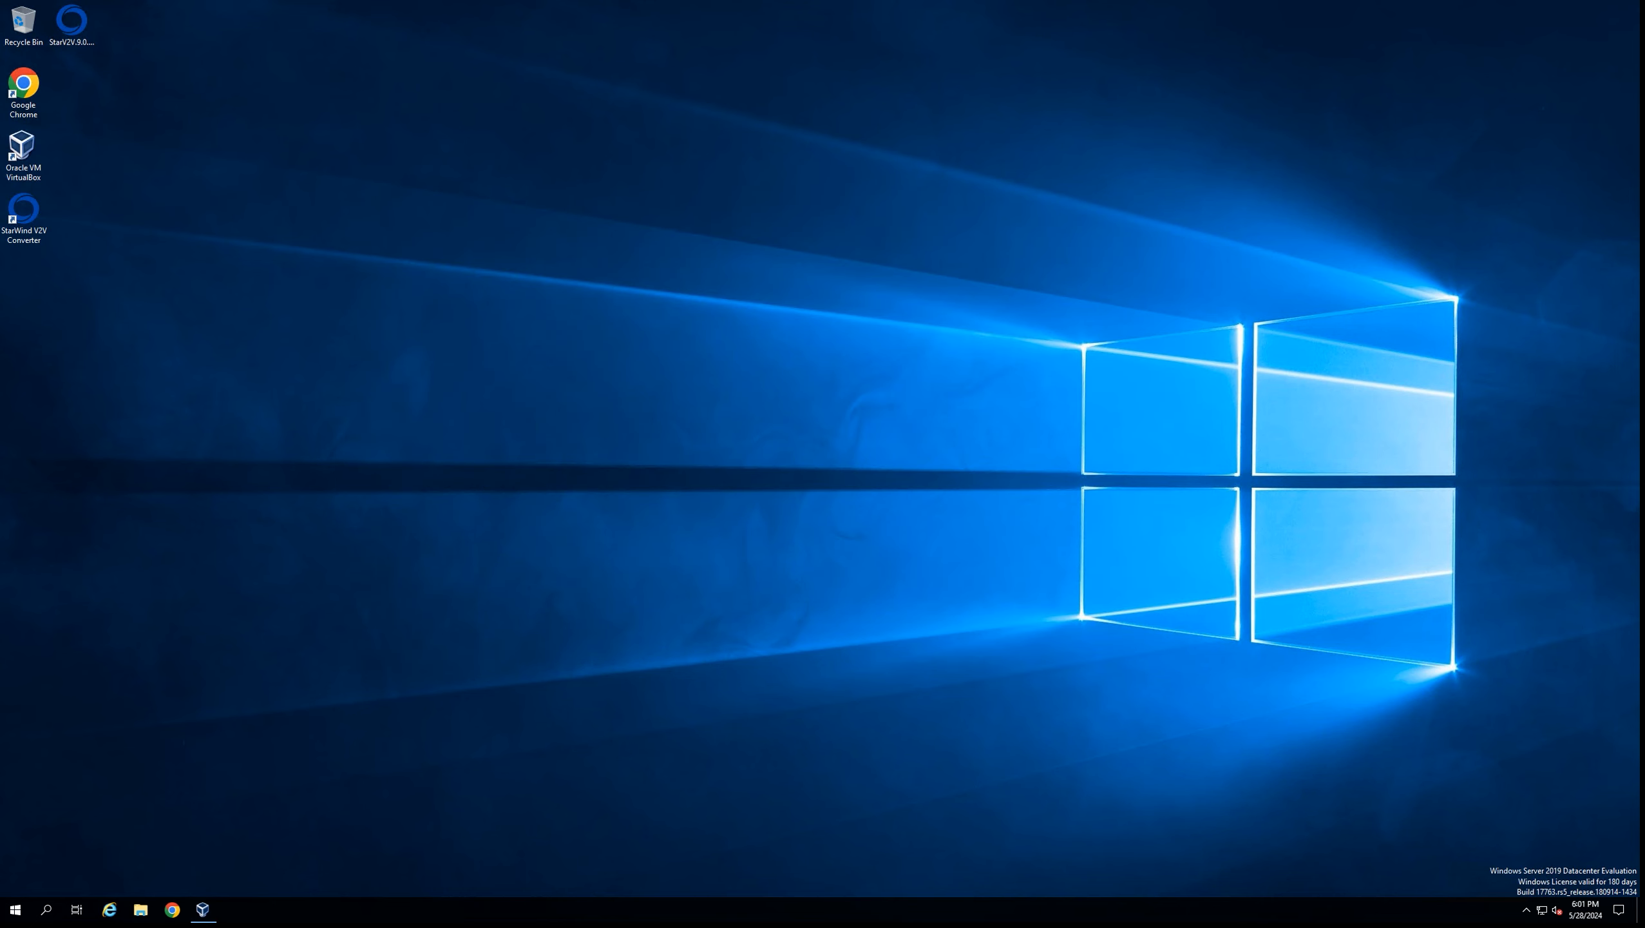
pyautogui.doubleClick(23, 212)
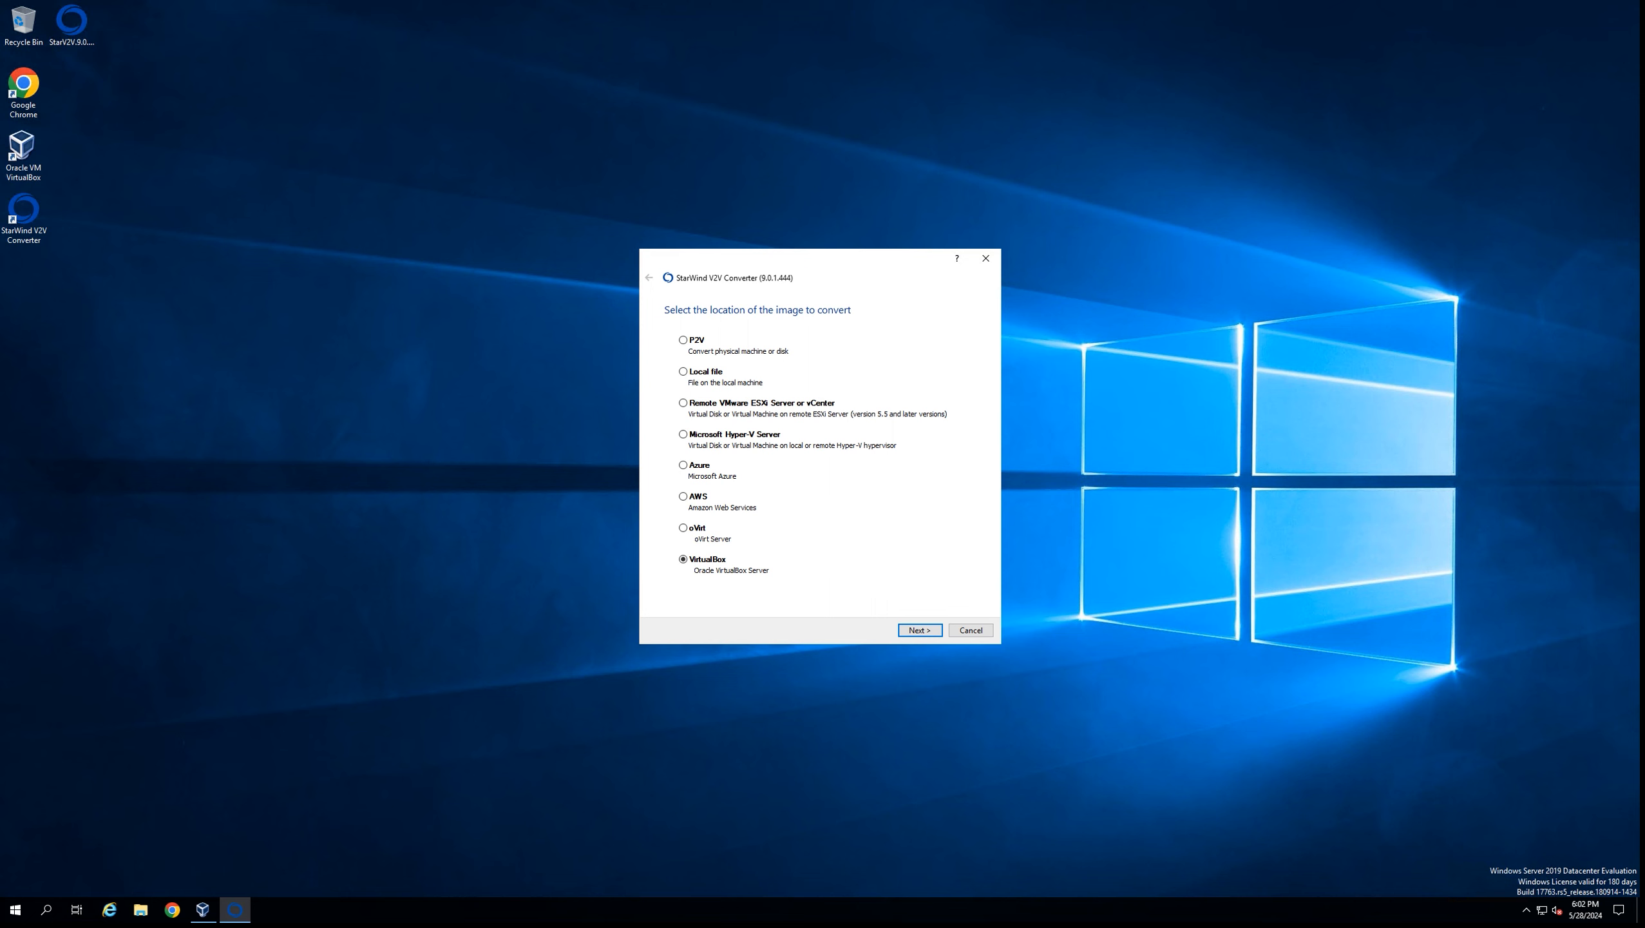
pyautogui.press('Return')
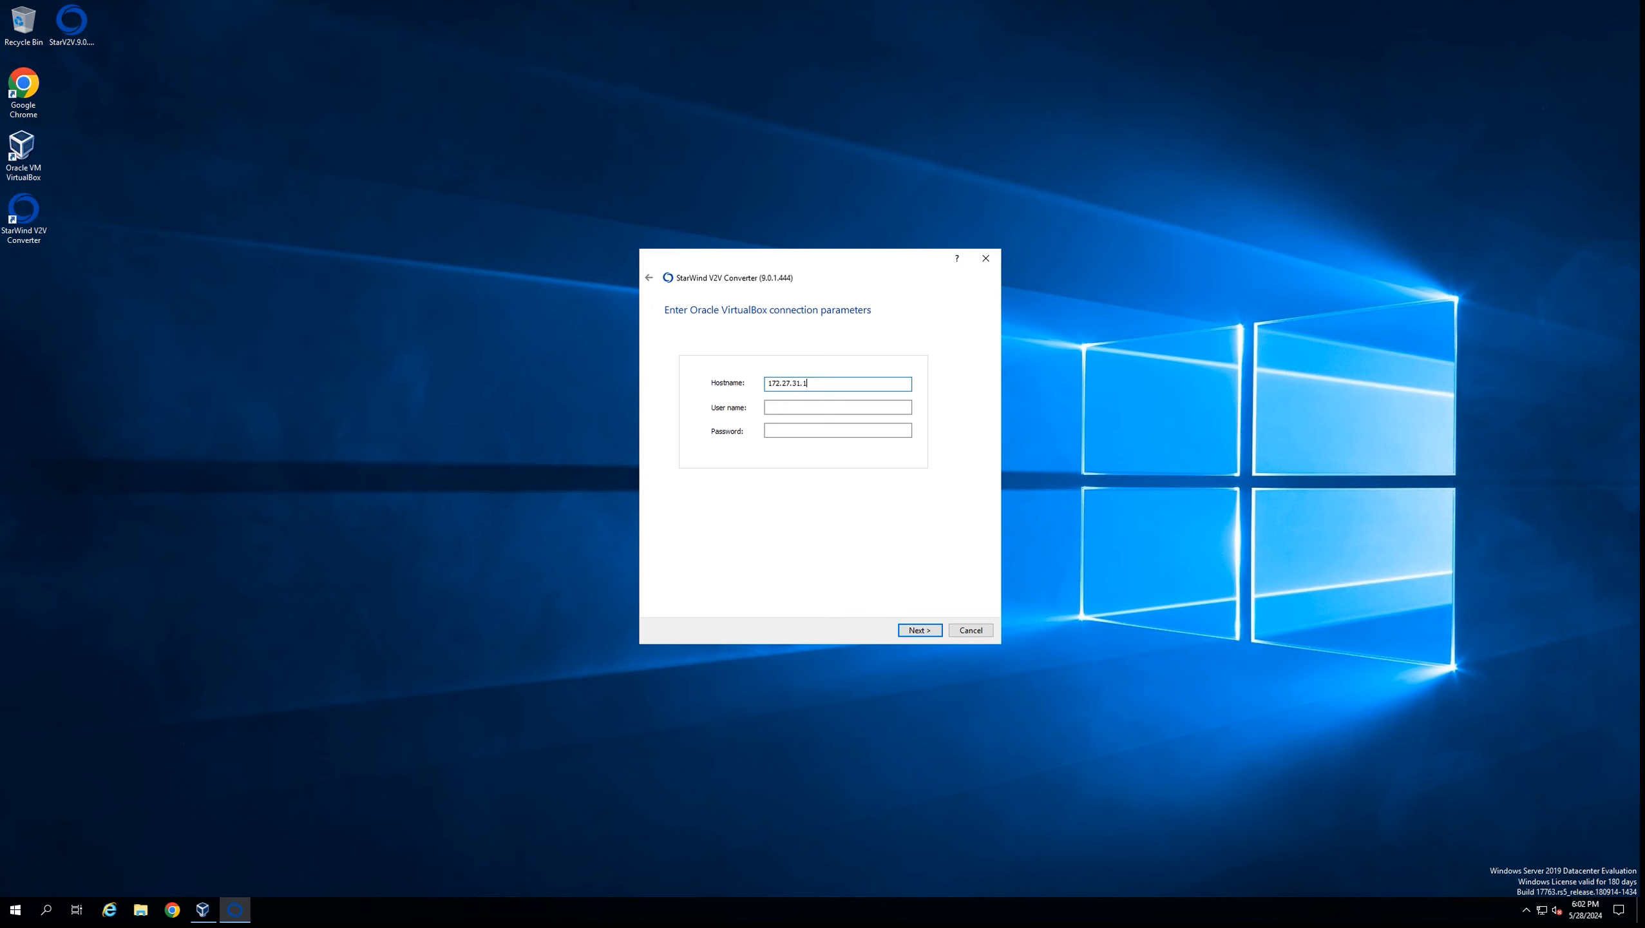
# Enter hostname 172.27.31.173 and the administrator password, then submit the connection
pyautogui.write('73')
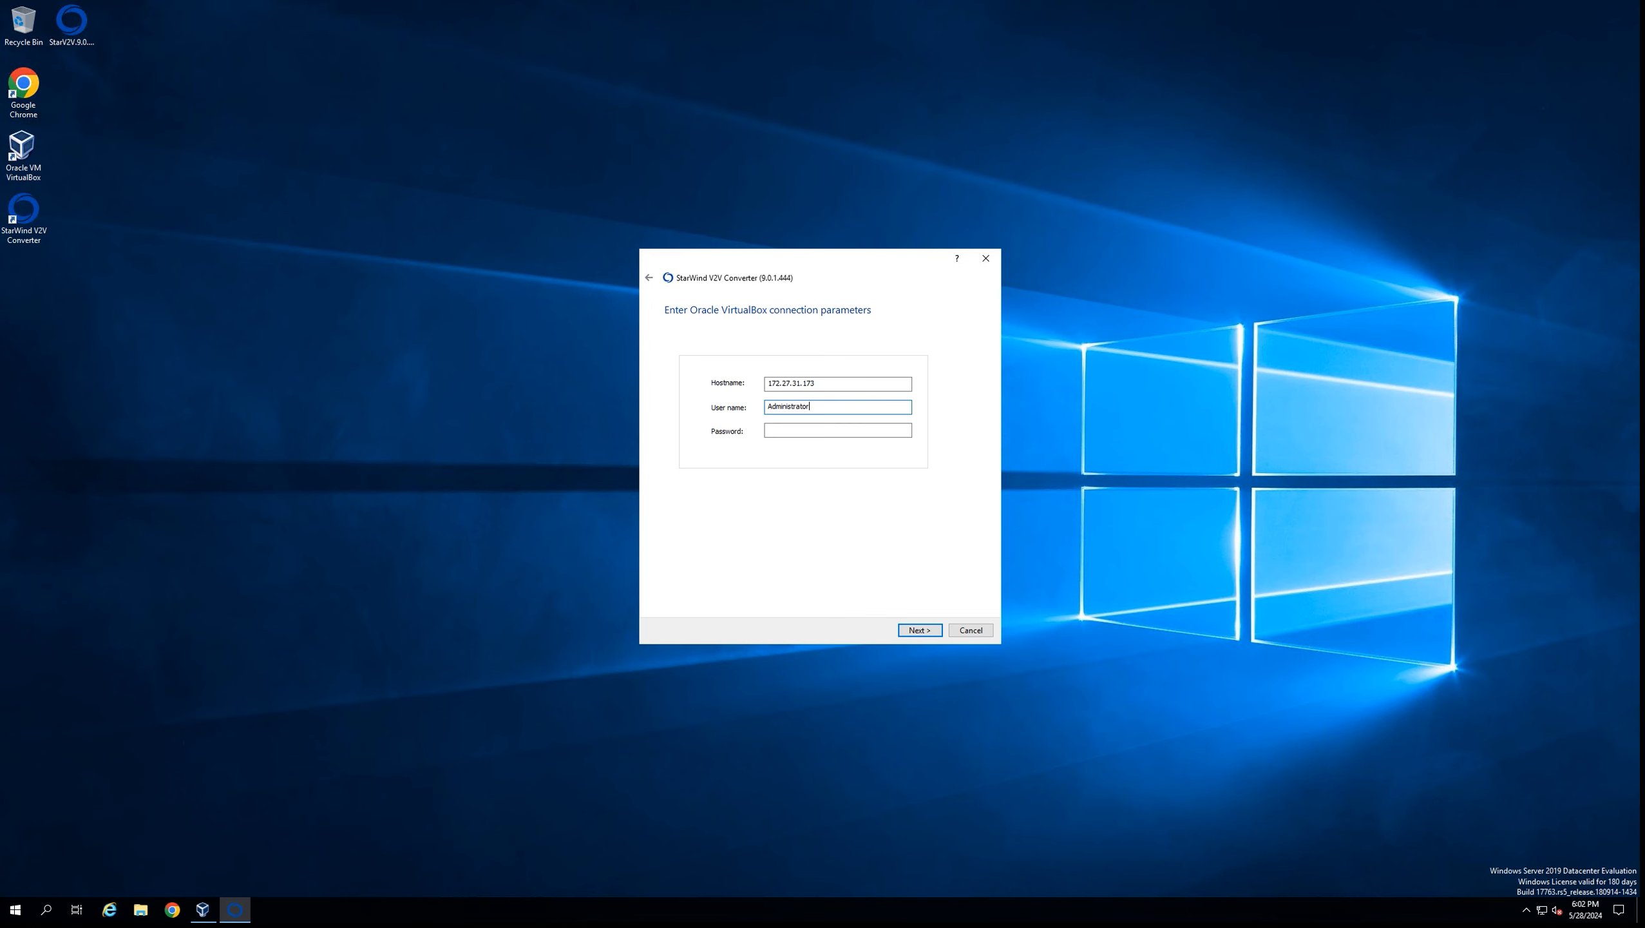
pyautogui.press('Tab')
pyautogui.write('••••••')
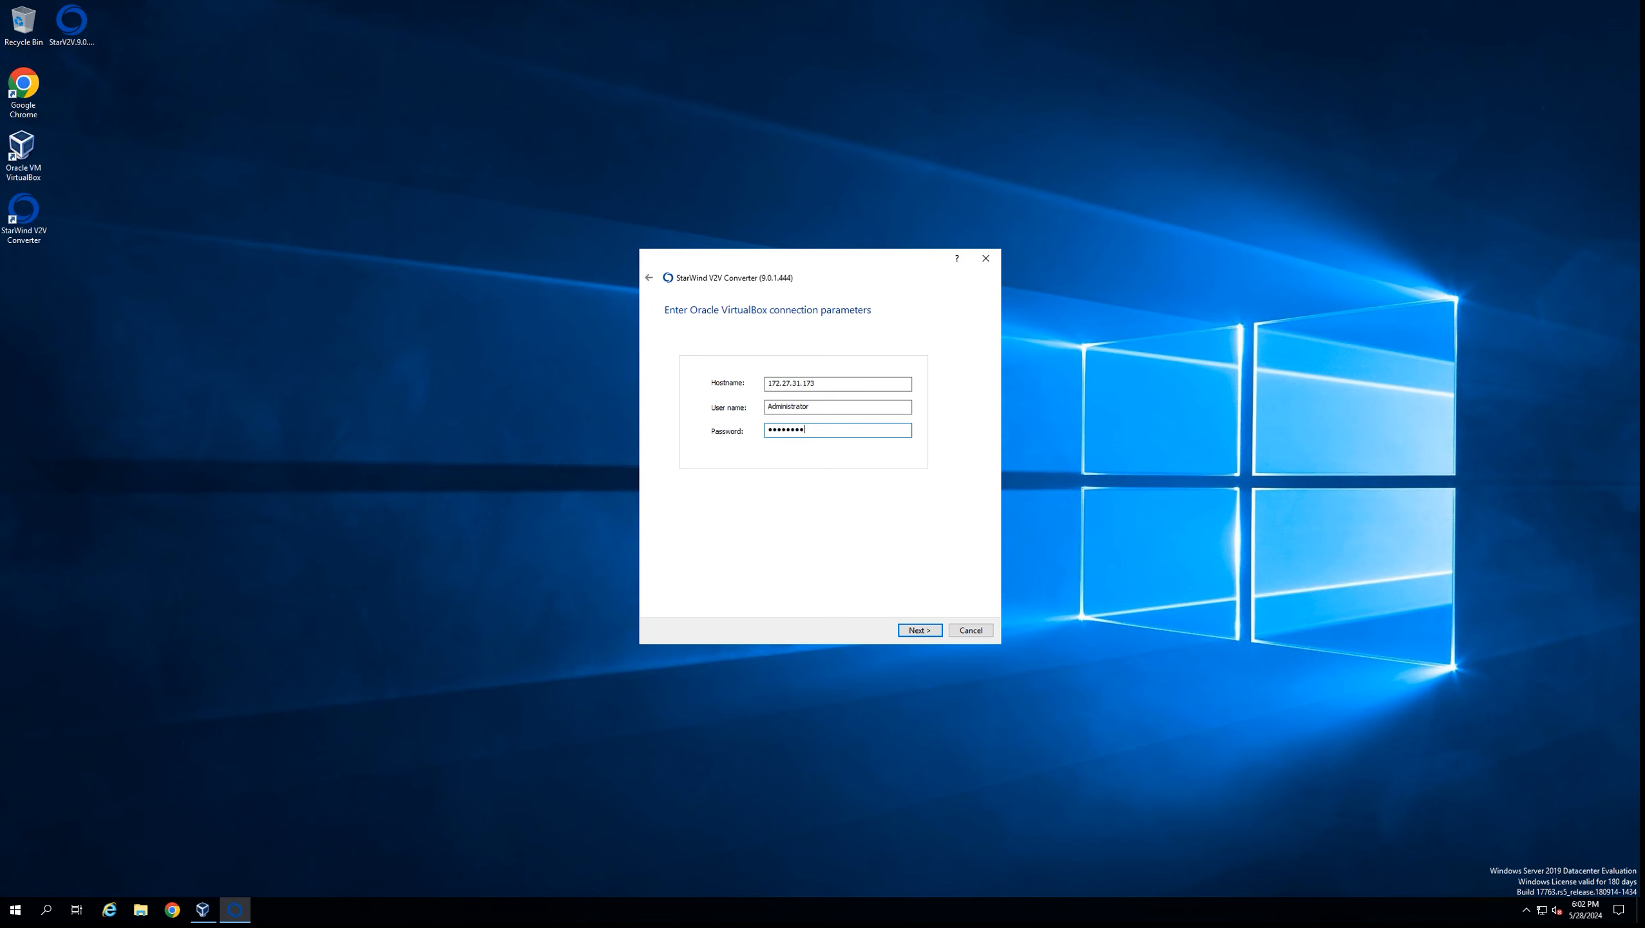
pyautogui.press('Tab')
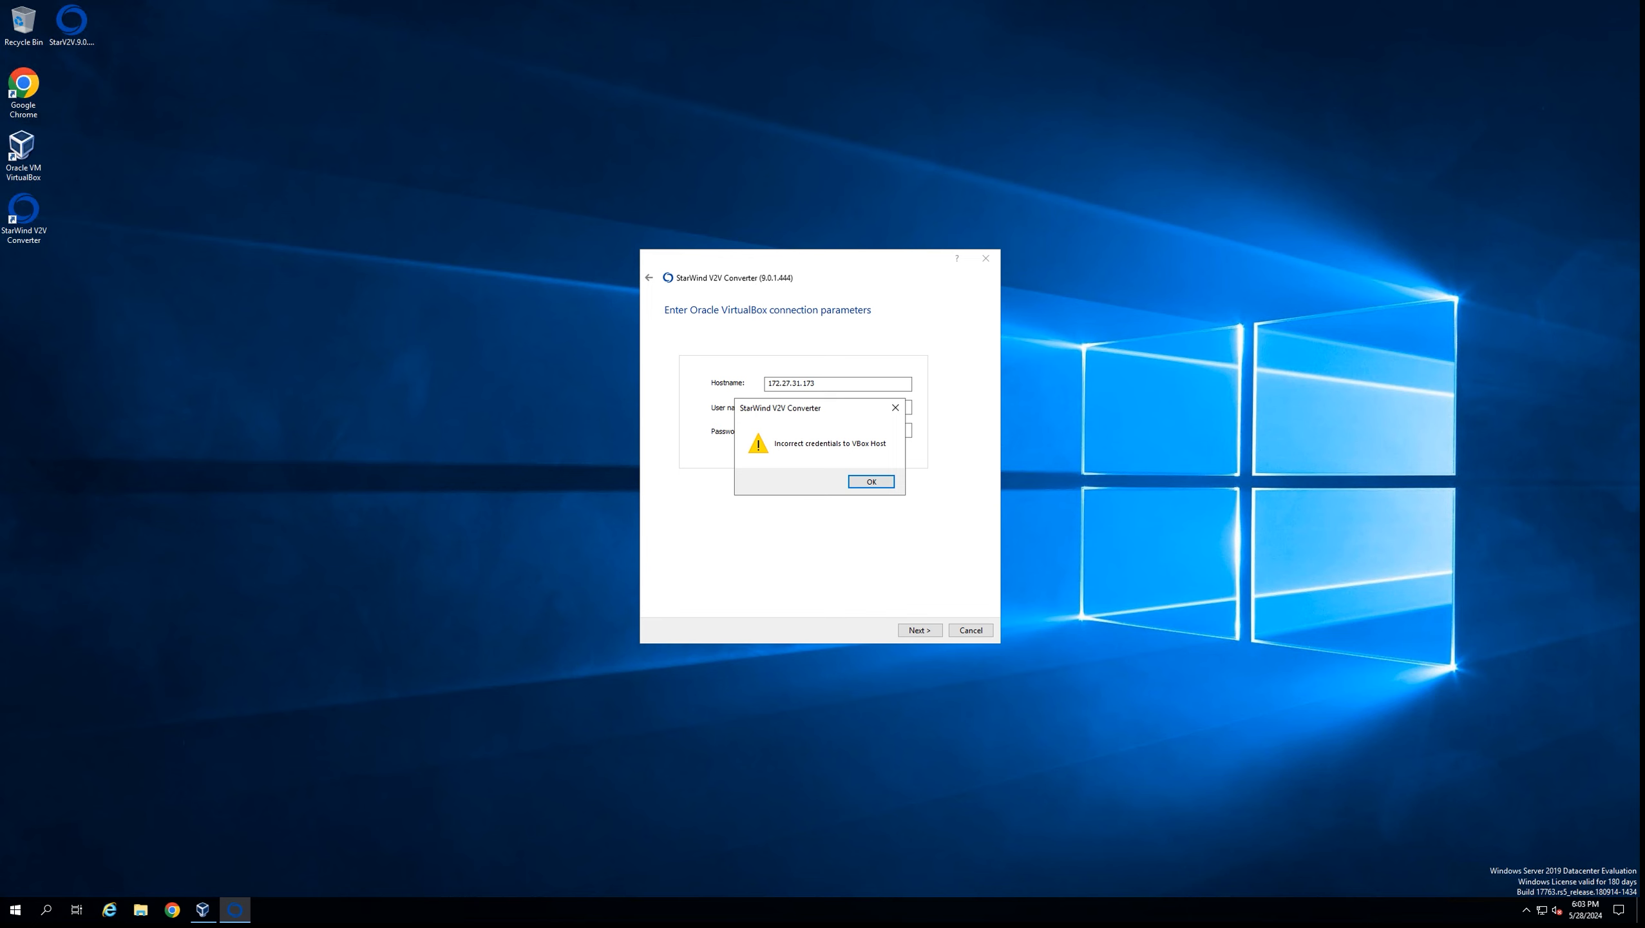
# Search for cmd and open Command Prompt as administrator
pyautogui.click(47, 909)
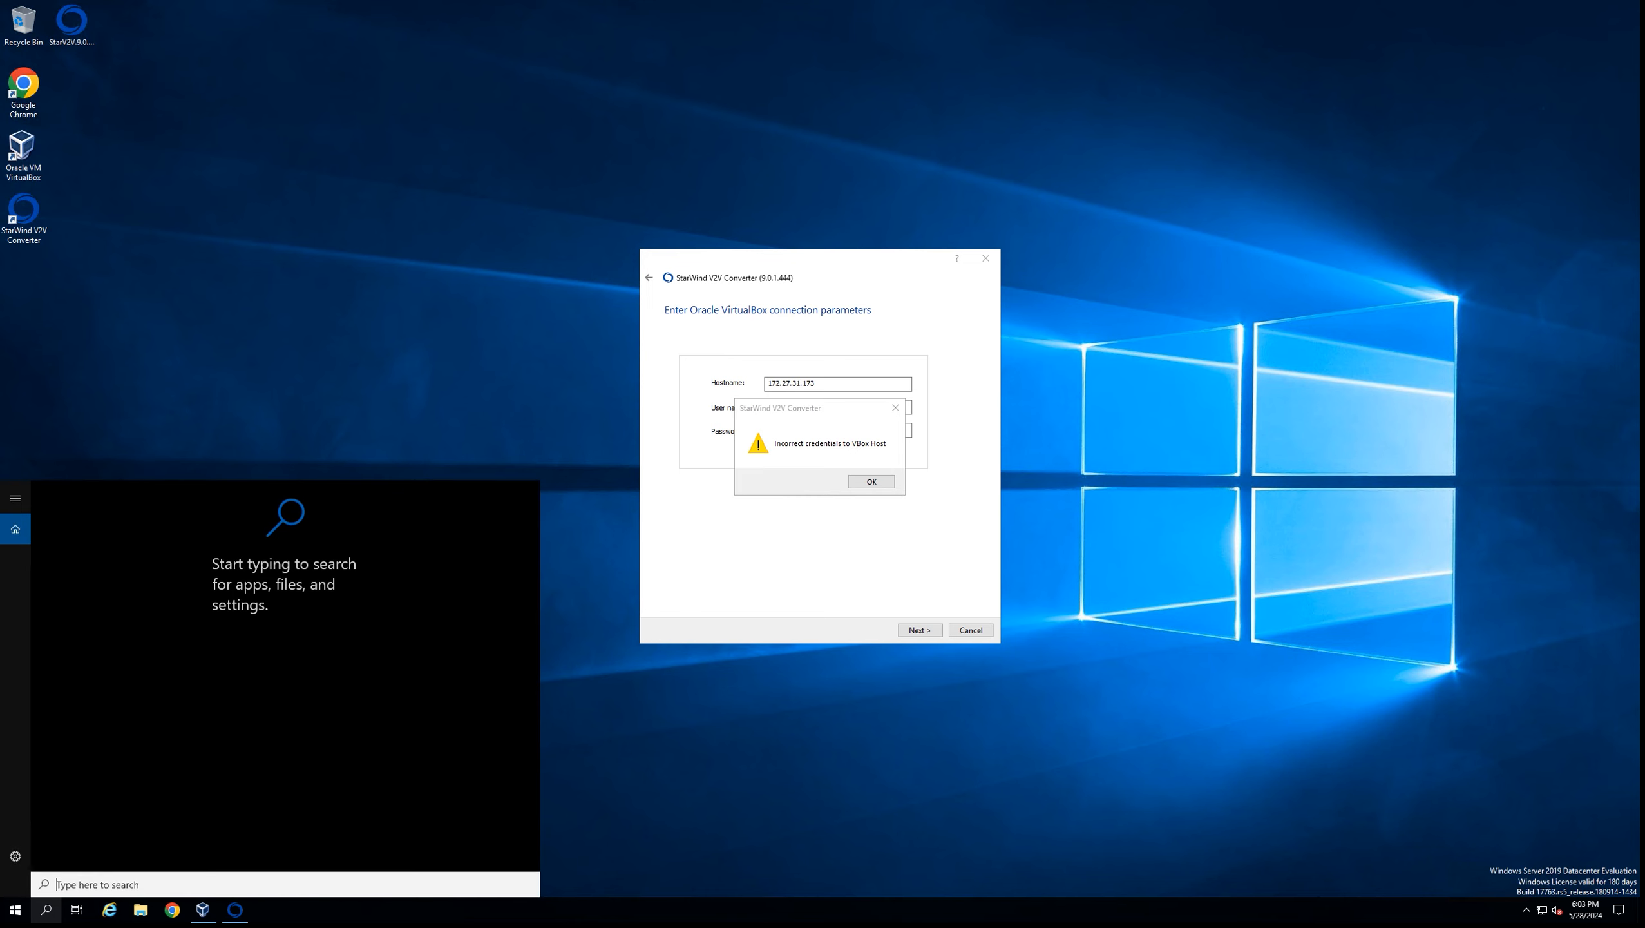
pyautogui.write('cmd')
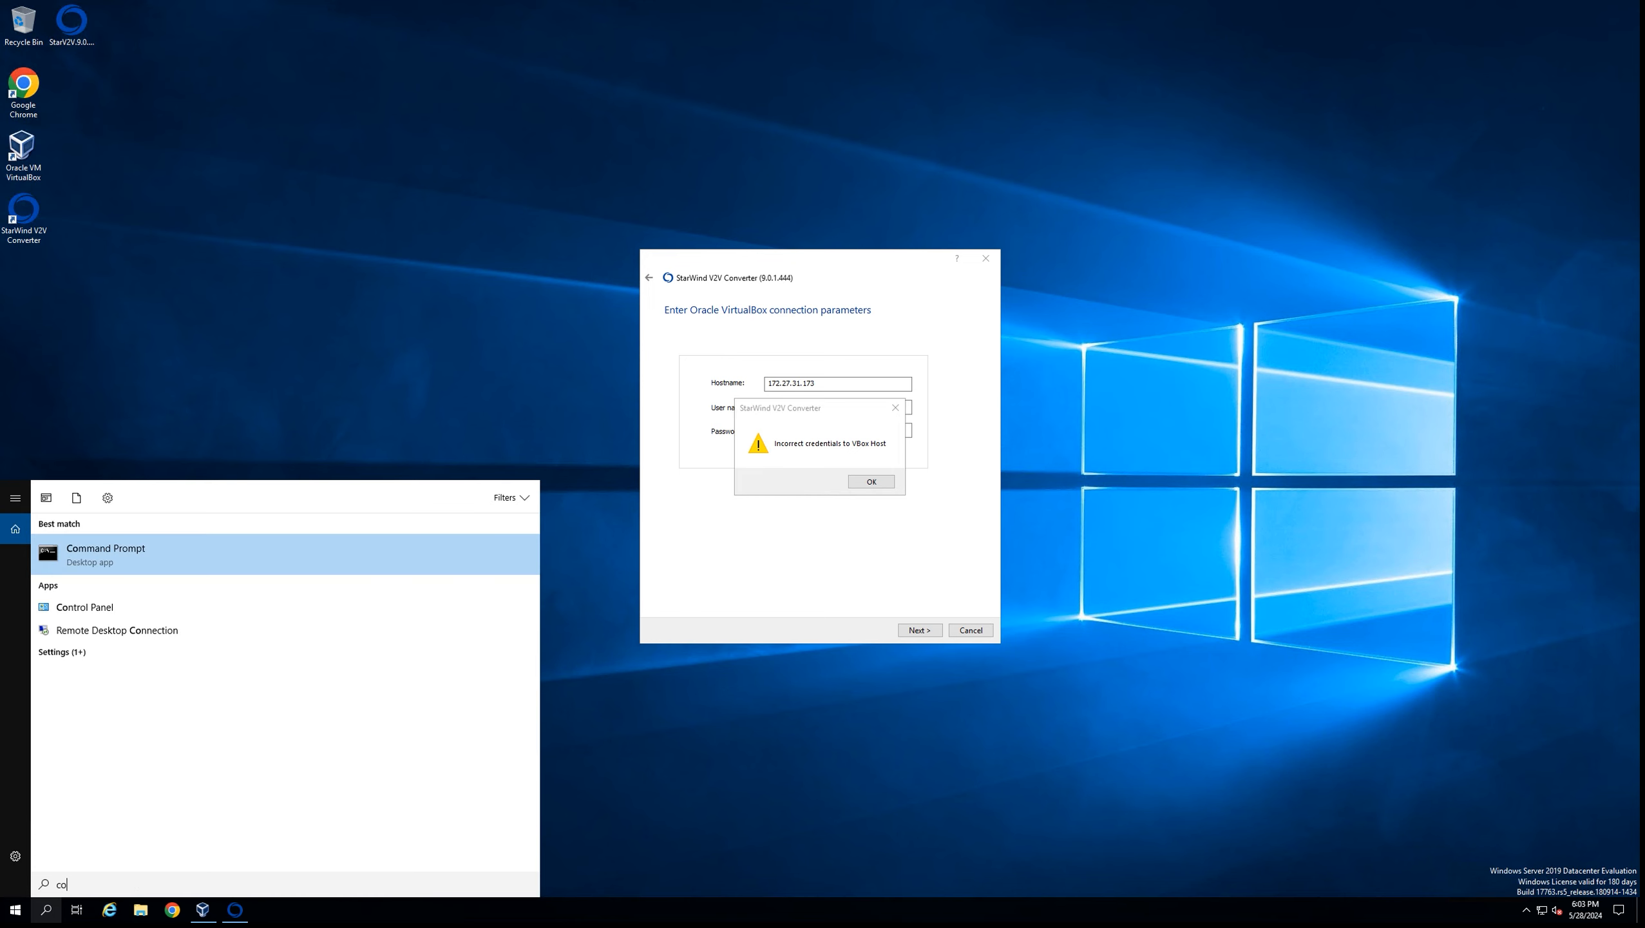
pyautogui.press('Return')
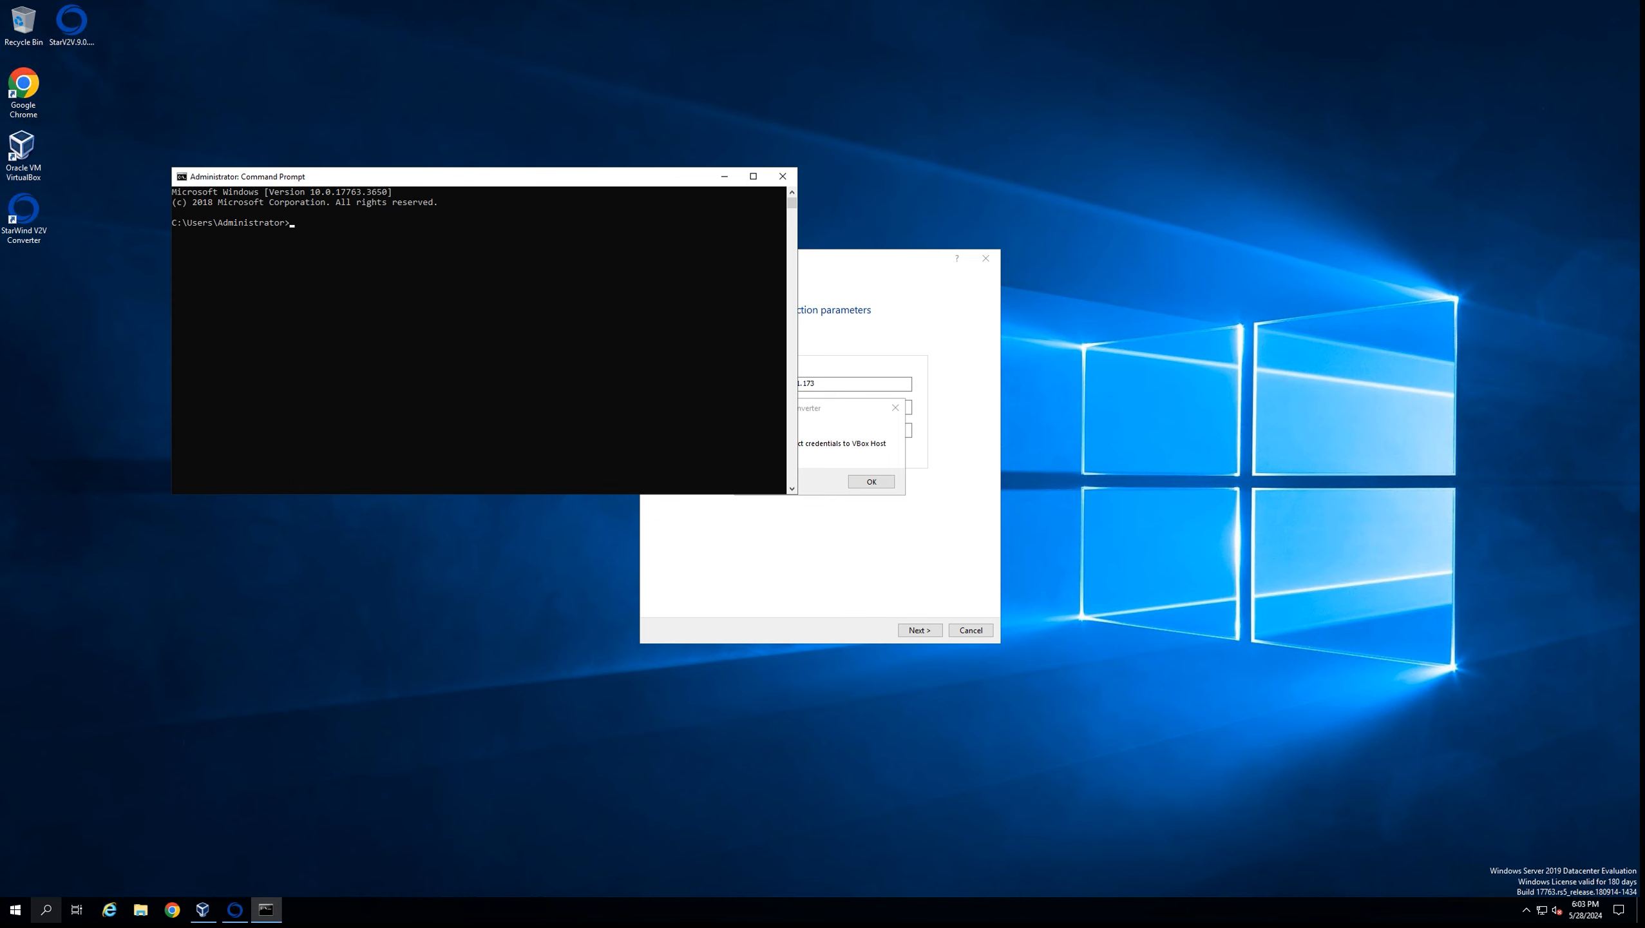
# Change the working directory to C:\Program Files\Oracle\VirtualBox
pyautogui.write('d')
pyautogui.write('"C:\\Program Files\\Oracle\\VirtualBox')
pyautogui.press('Return')
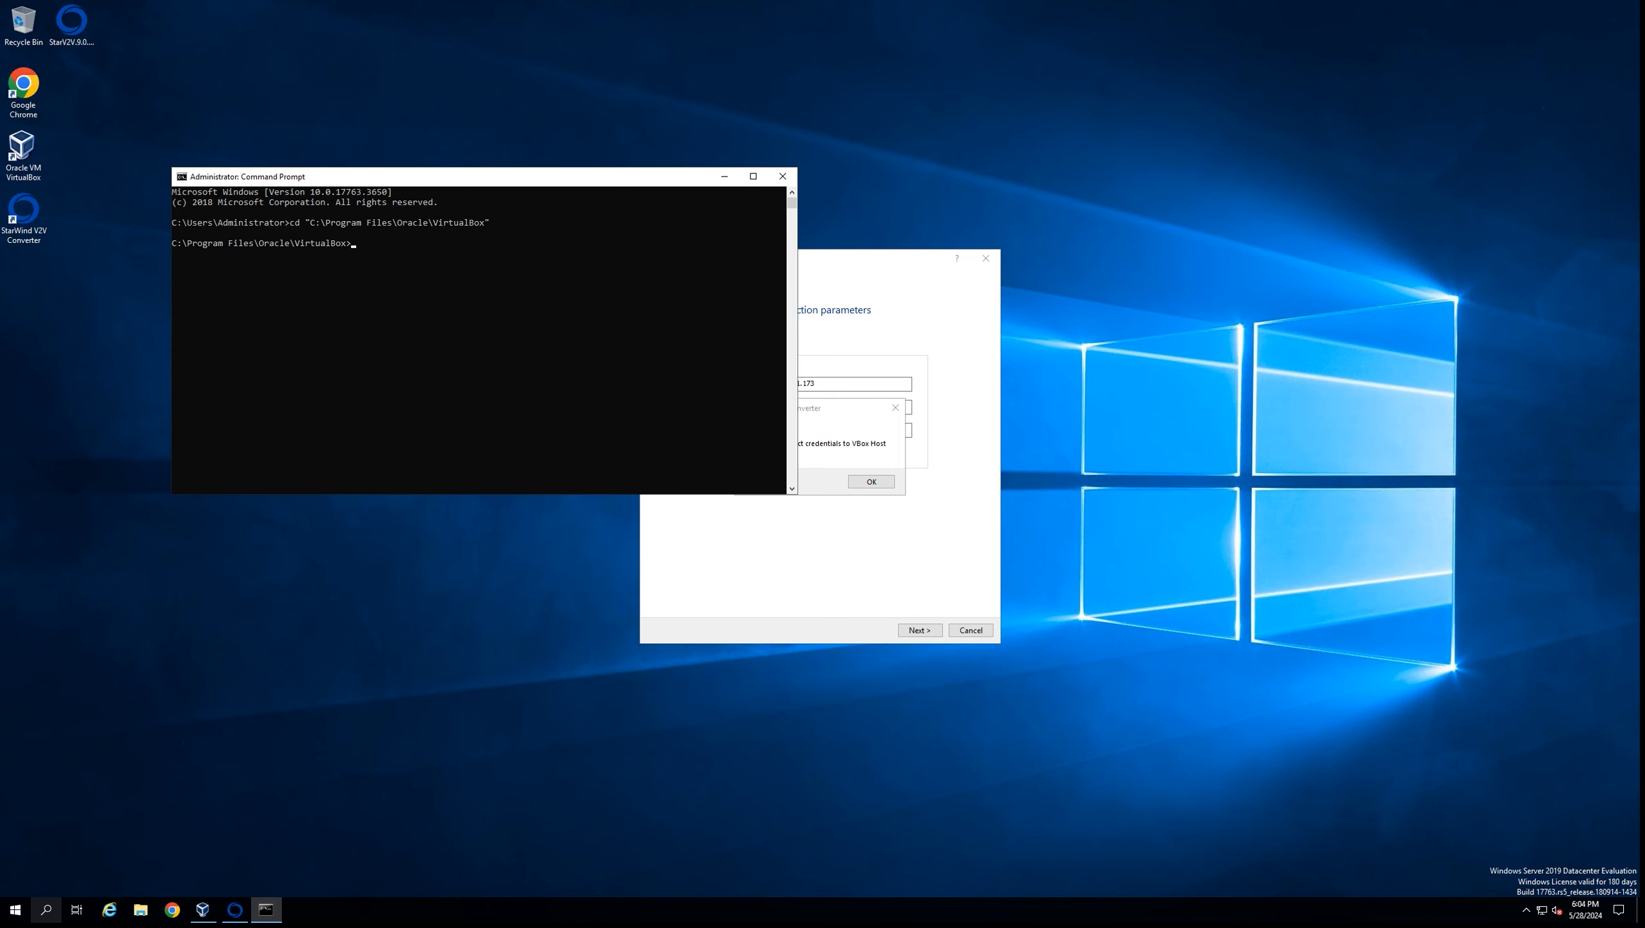
# Run VBoxWebSrv.exe --host 172.27.31.173 to start the VirtualBox web service on port 18083
pyautogui.write('VBoxWebS')
pyautogui.write('host 172.27.31.1')
pyautogui.write('73')
pyautogui.press('Return')
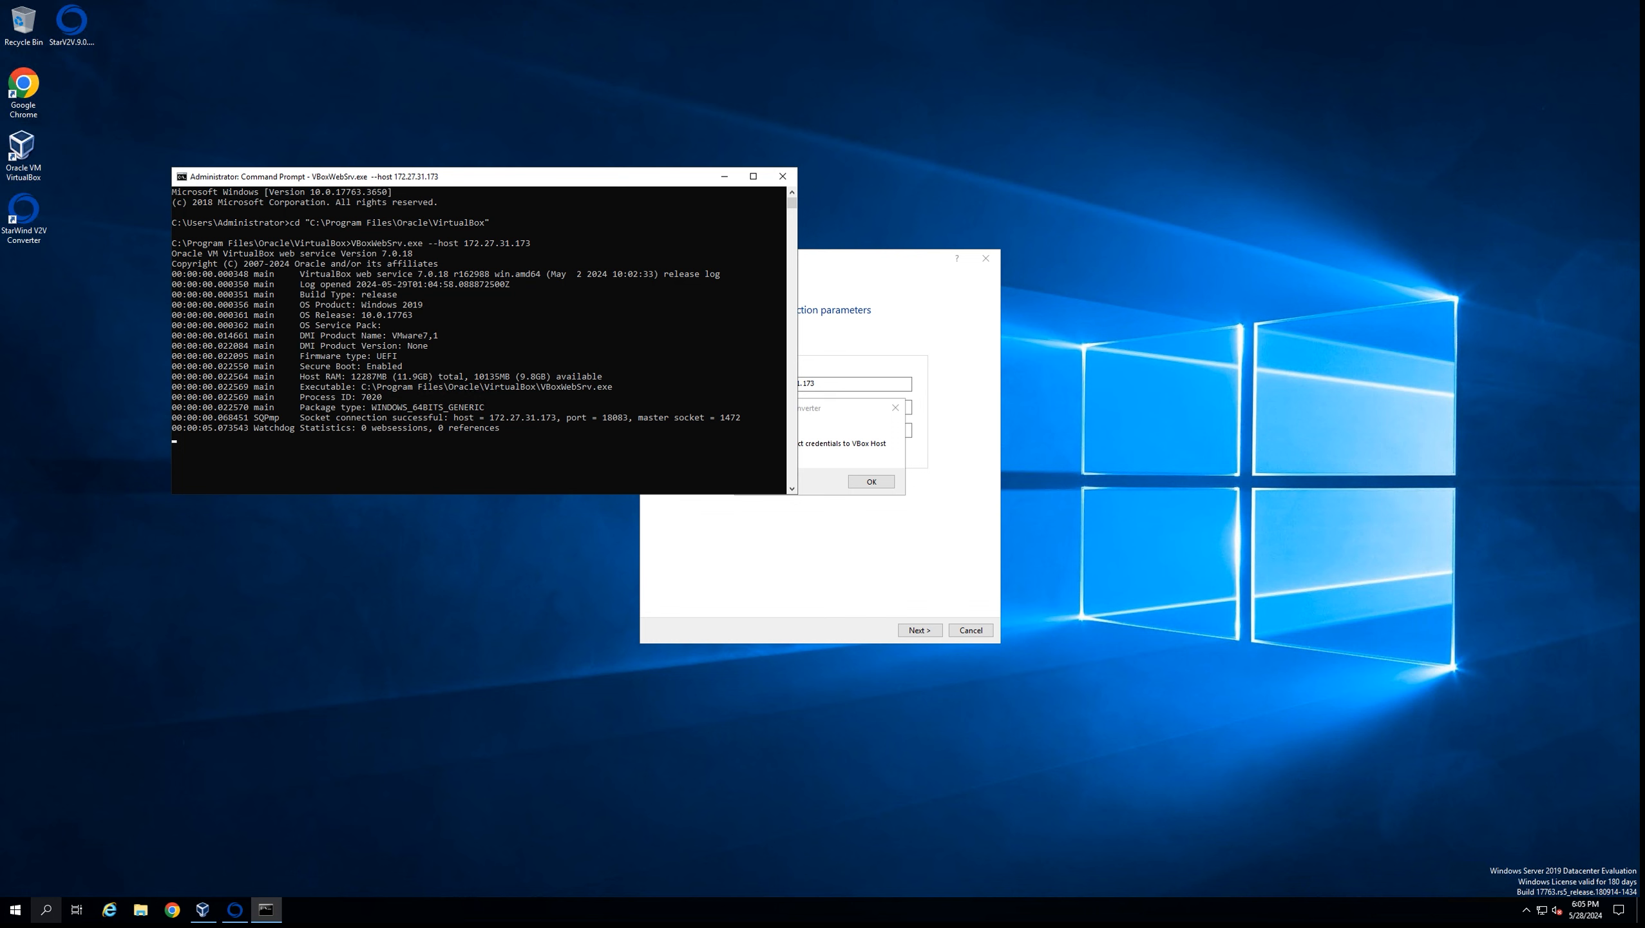
# Dismiss the incorrect credentials warning and retry the VirtualBox host connection
pyautogui.click(844, 448)
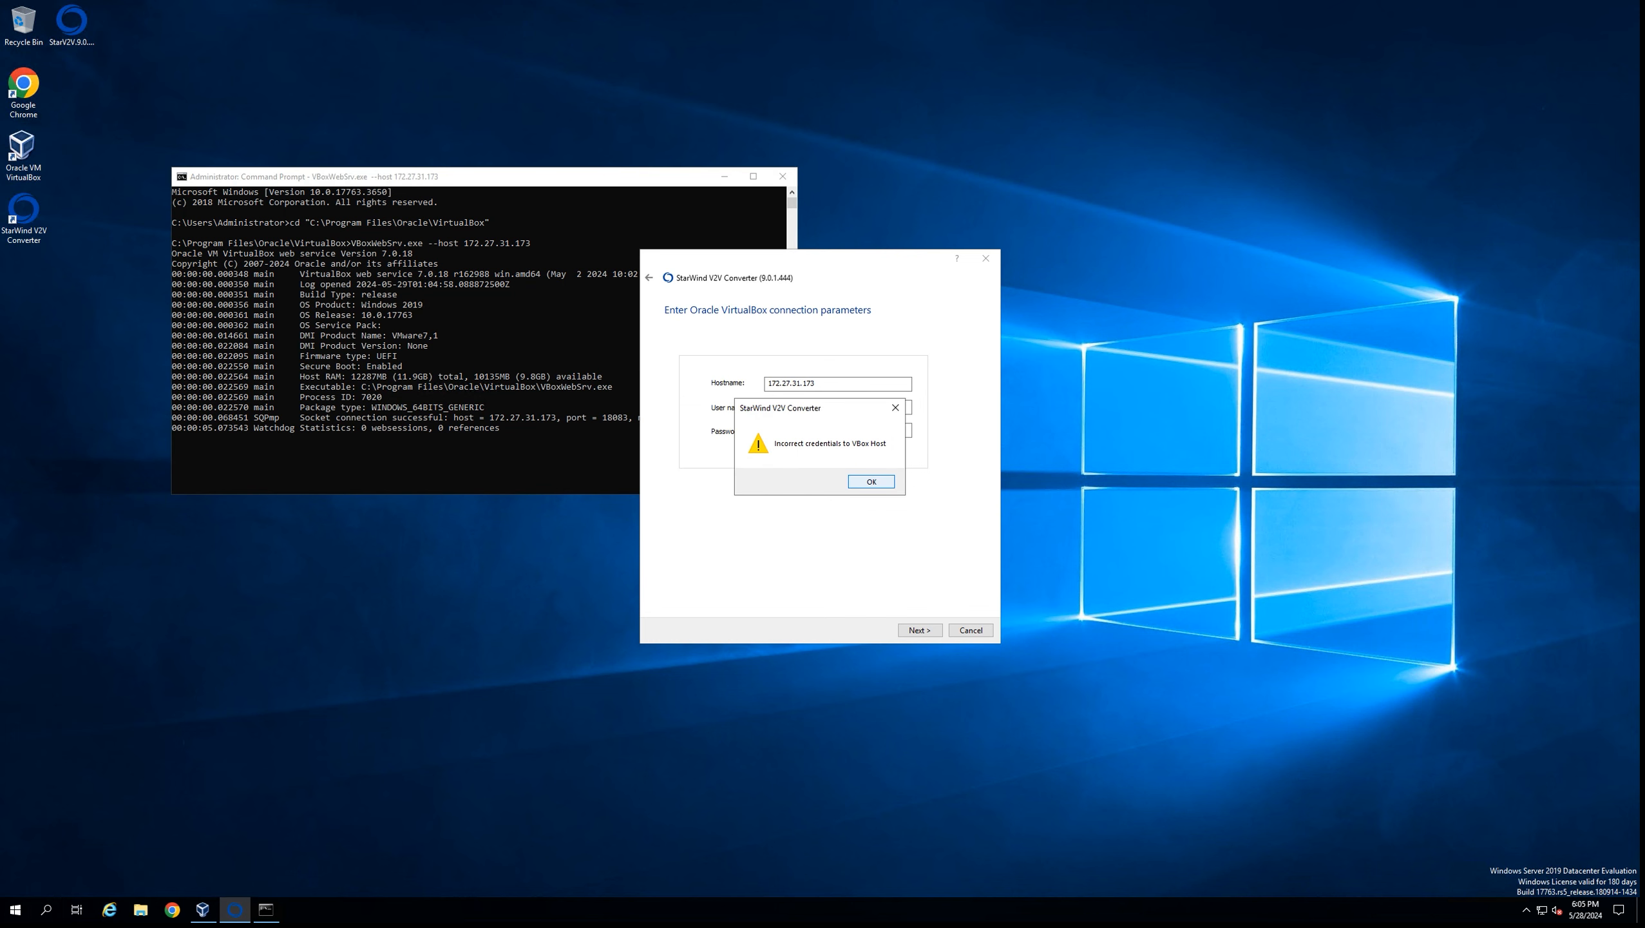
pyautogui.click(872, 481)
pyautogui.click(919, 630)
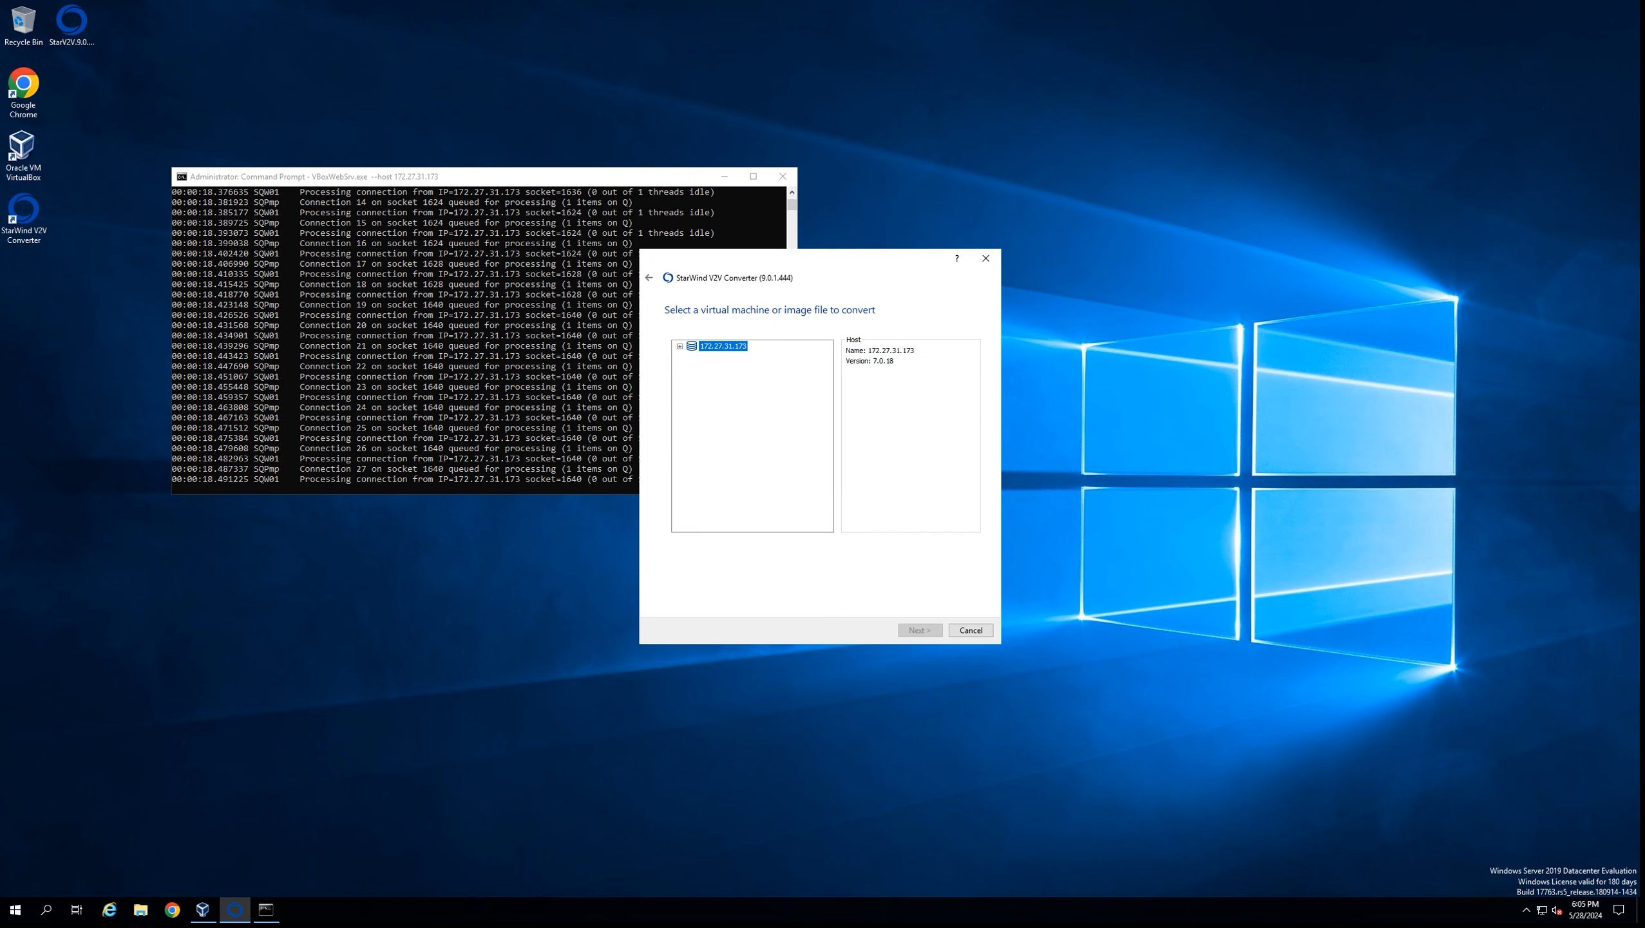
# Select the Showcase VM under host 172.27.31.173 as the source and continue
pyautogui.click(680, 345)
pyautogui.click(727, 357)
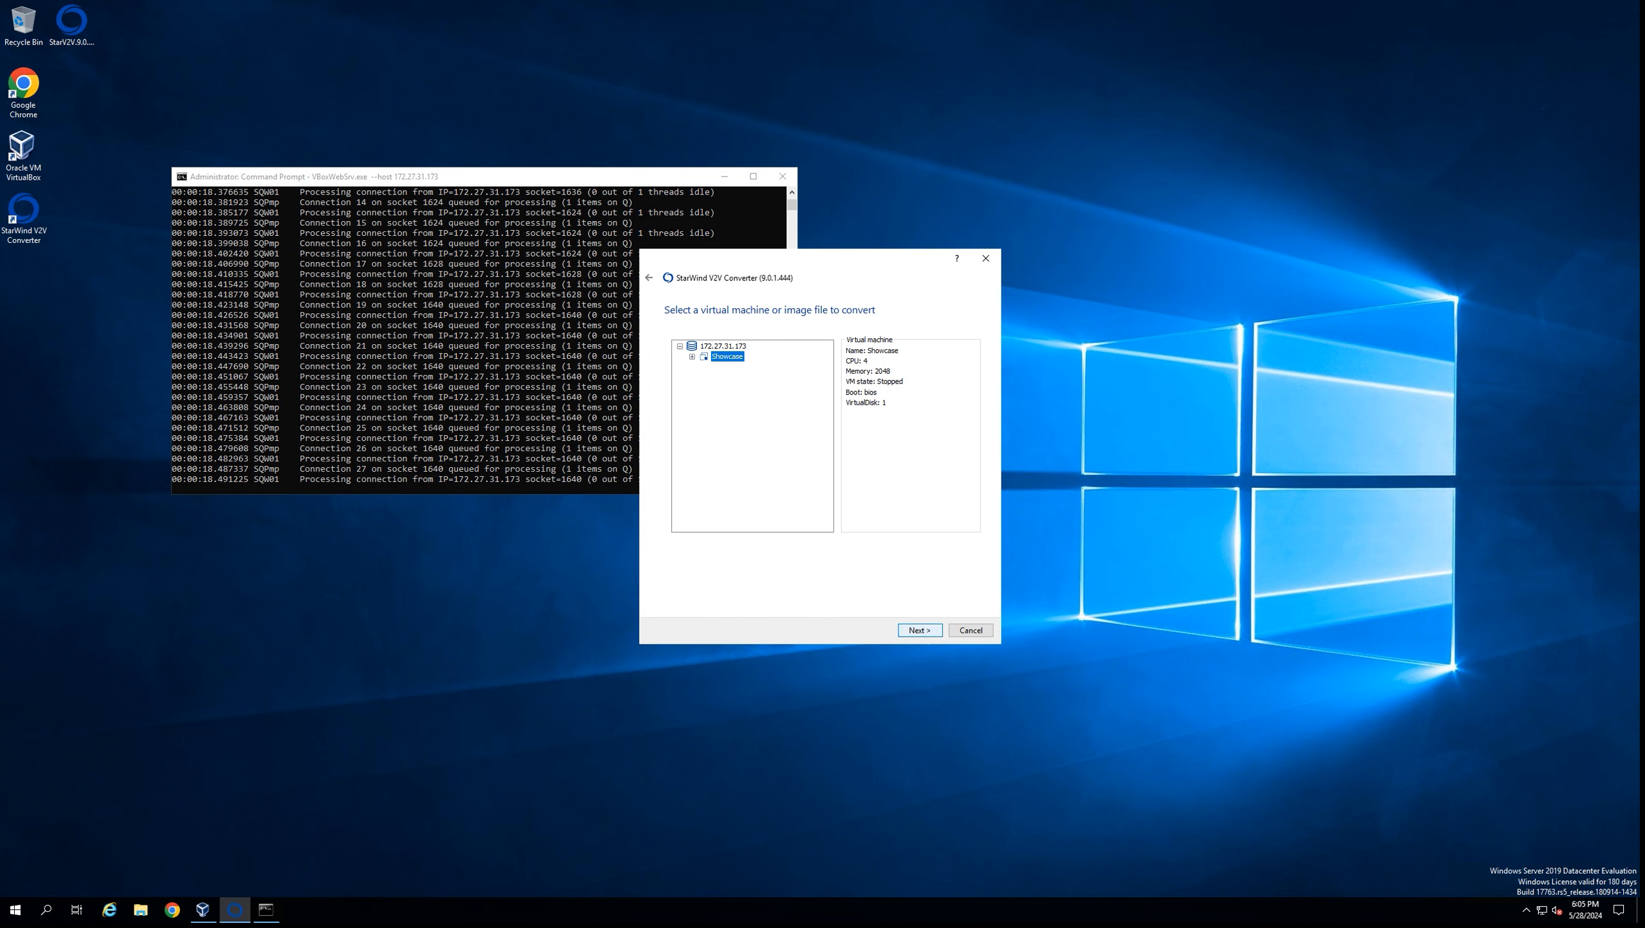
pyautogui.click(920, 630)
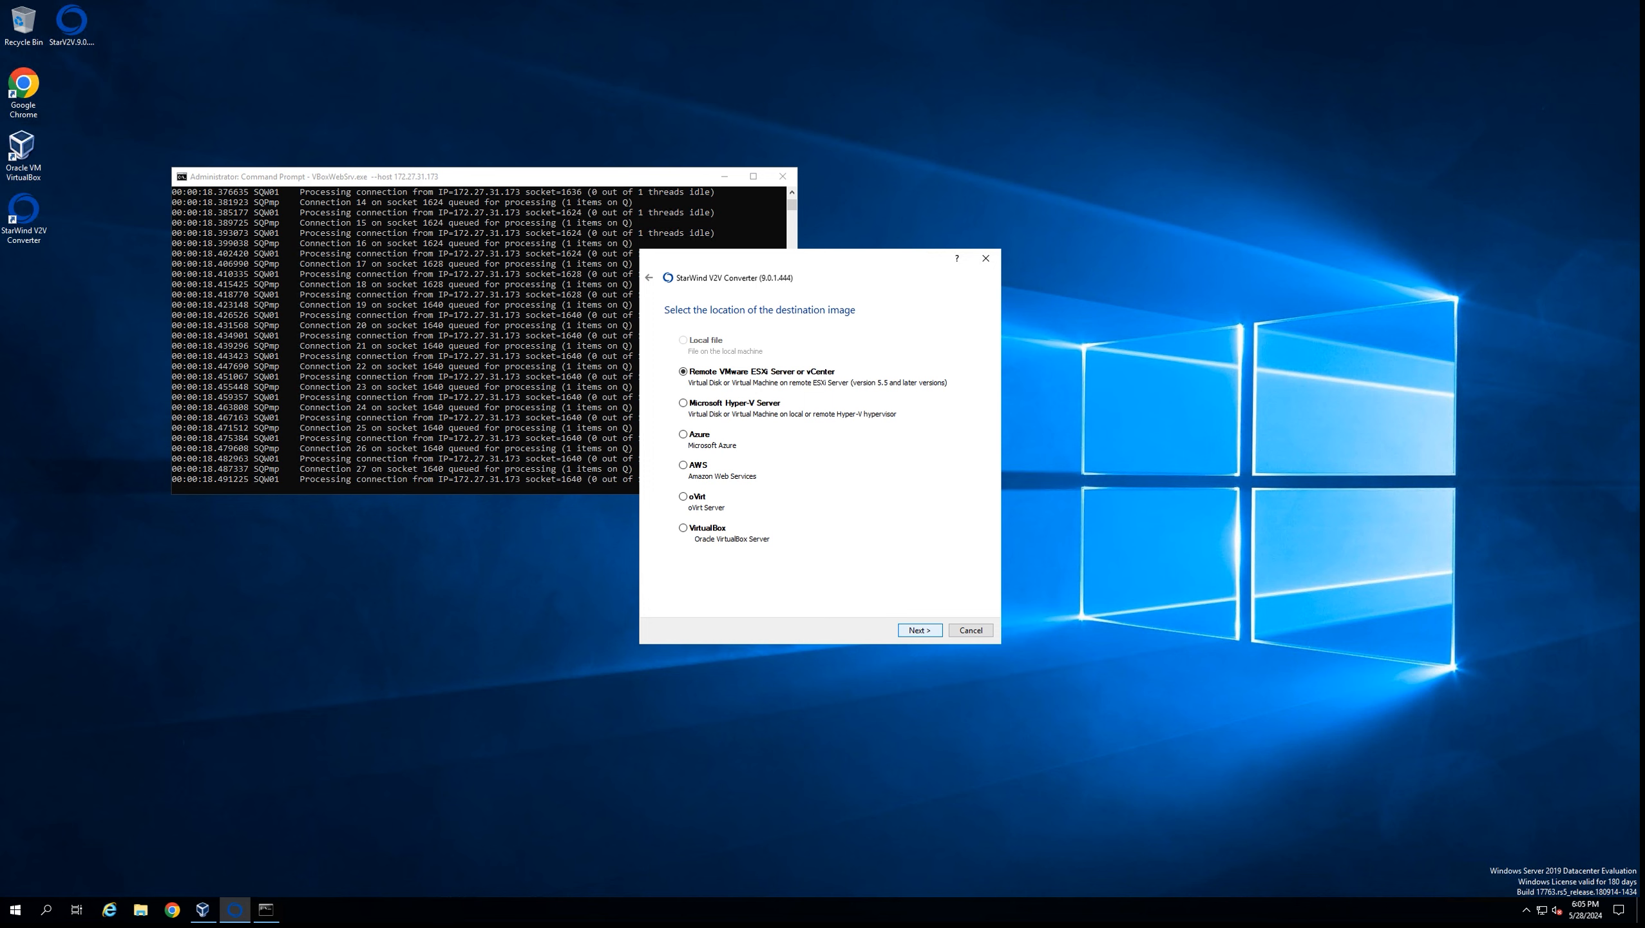
# Keep Remote VMware ESXi Server or vCenter as the destination and continue
pyautogui.click(920, 630)
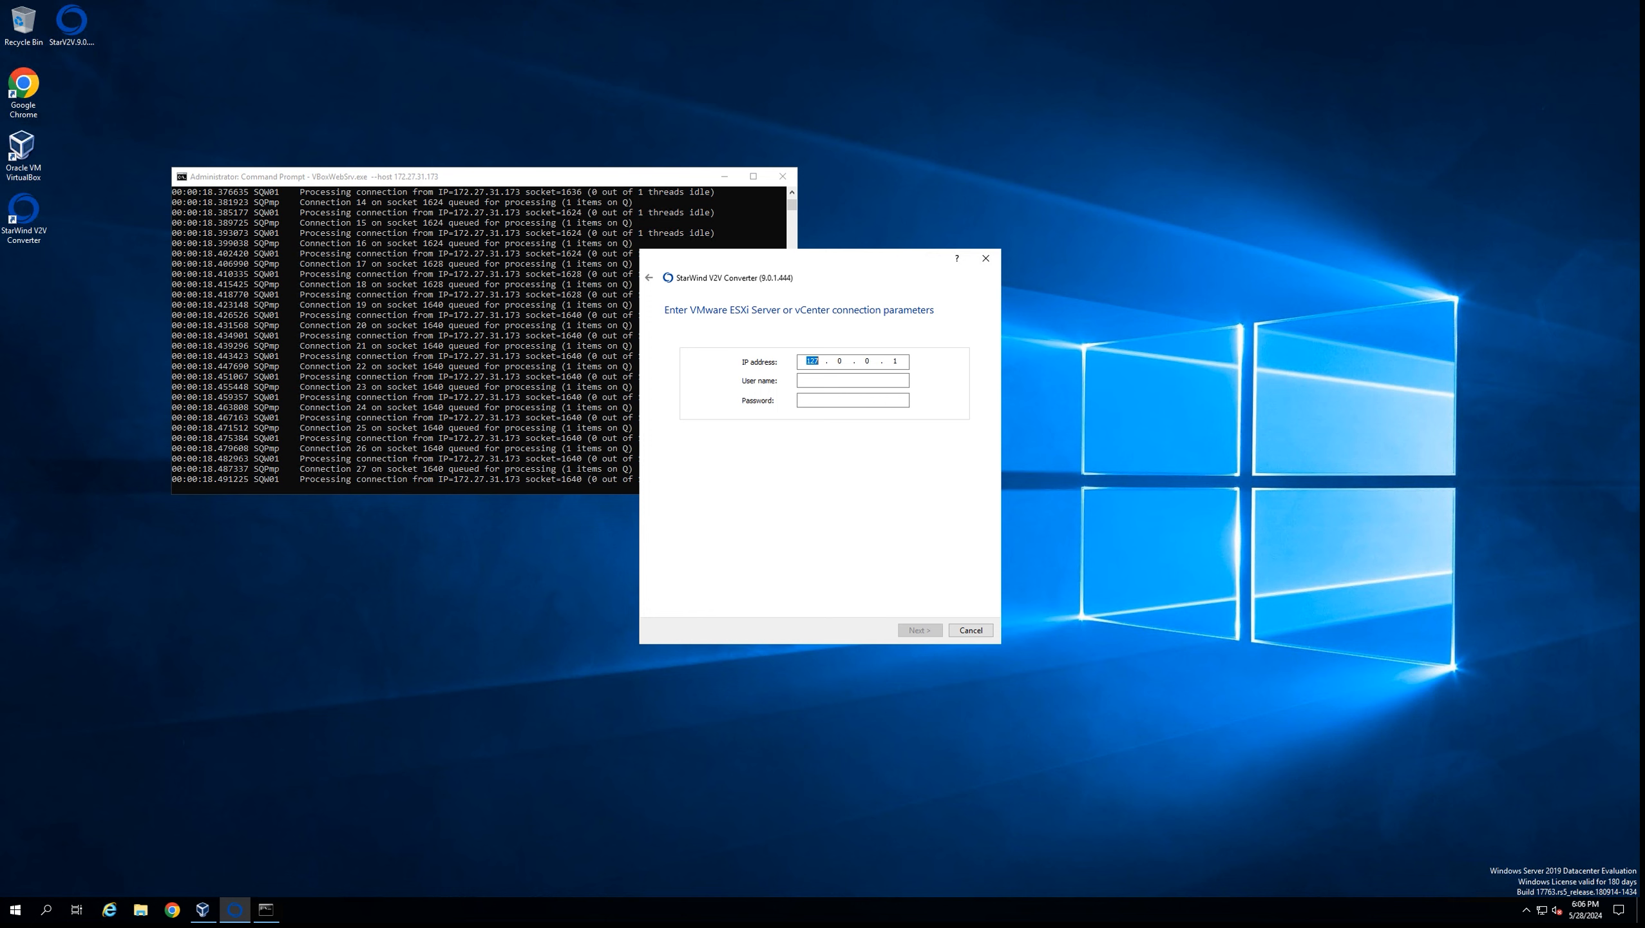
# Enter ESXi server address 172.27.31.248 and the administrator user name, then continue
pyautogui.write('172')
pyautogui.press('BackSpace')
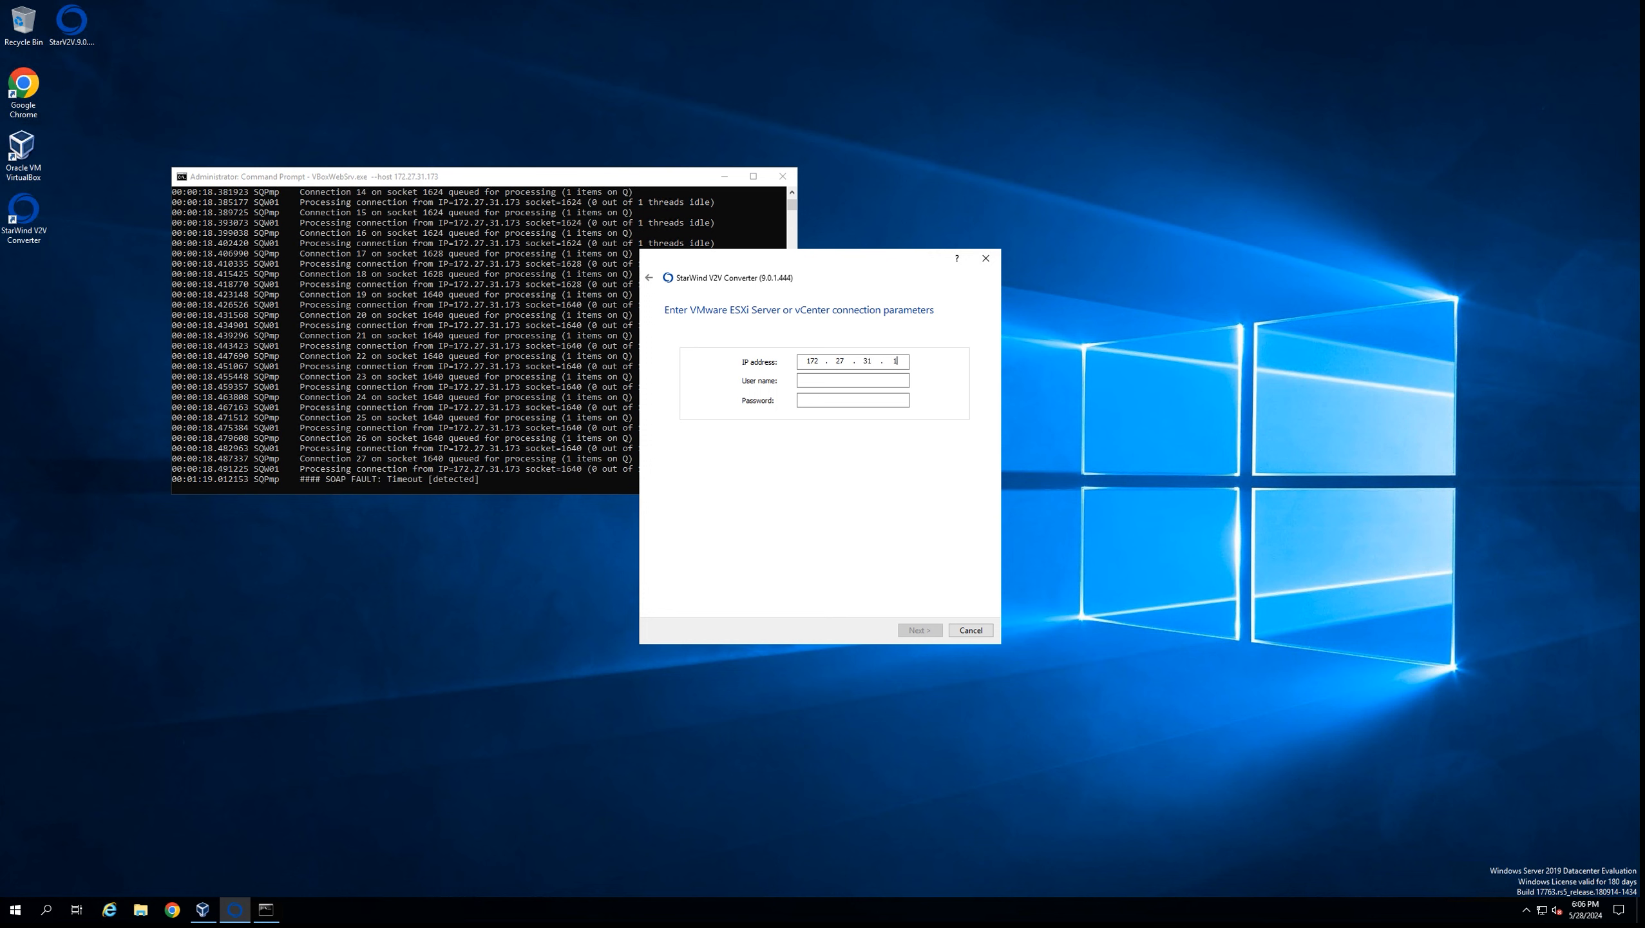
pyautogui.write('31.248')
pyautogui.press('Tab')
pyautogui.write('Administrator@de')
pyautogui.write('P')
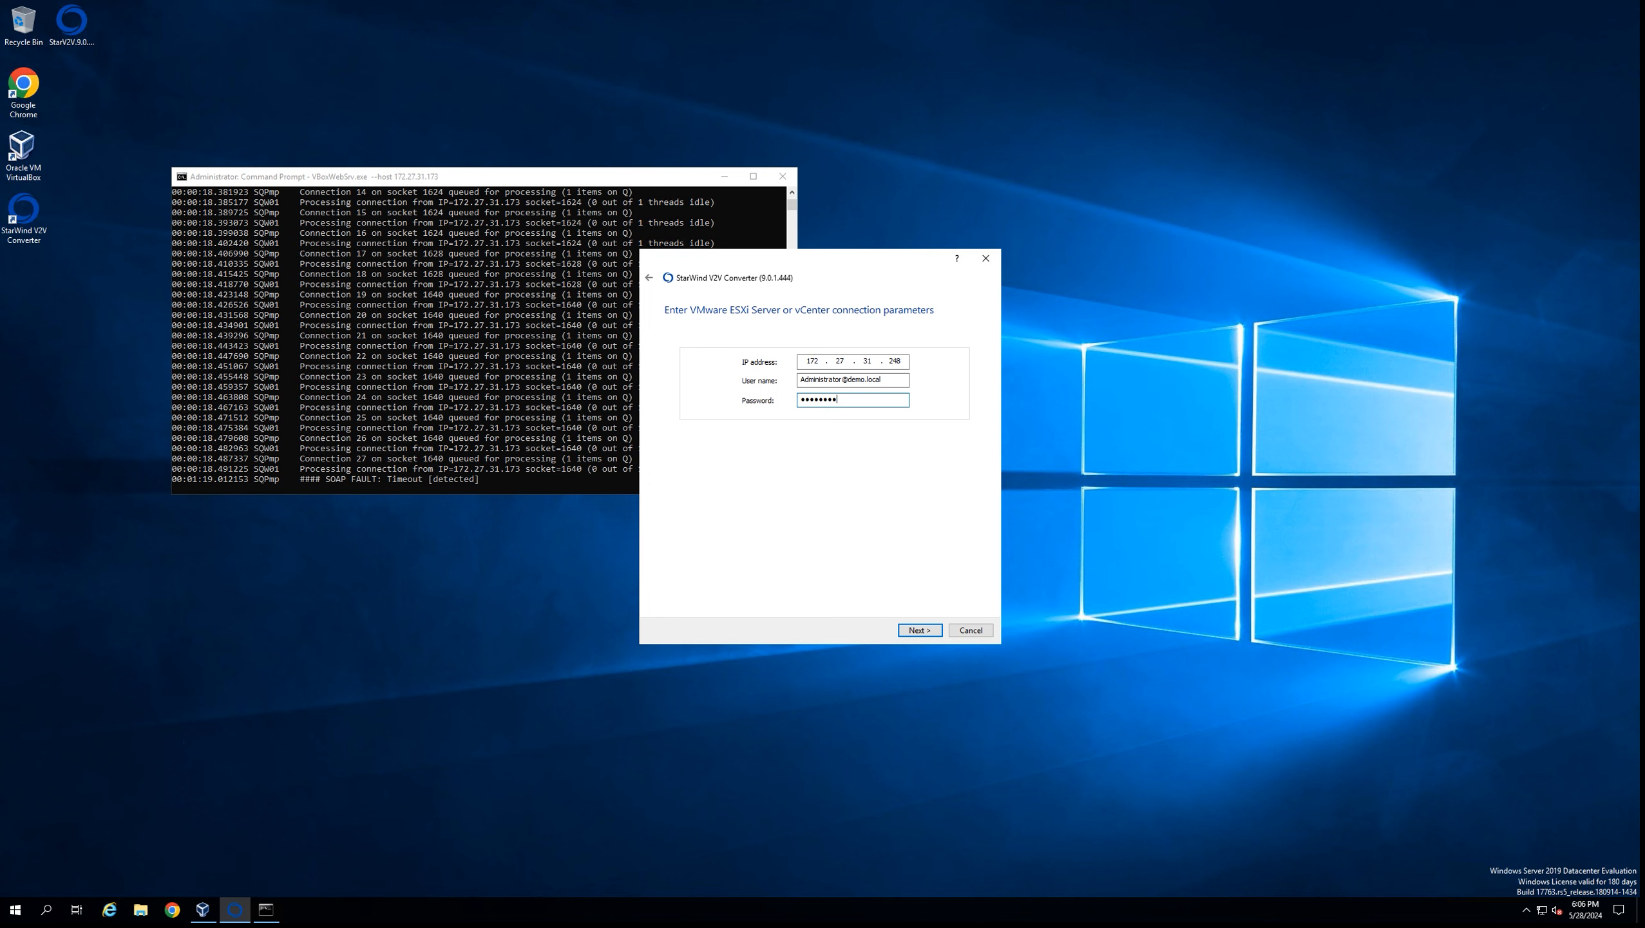
pyautogui.press('Return')
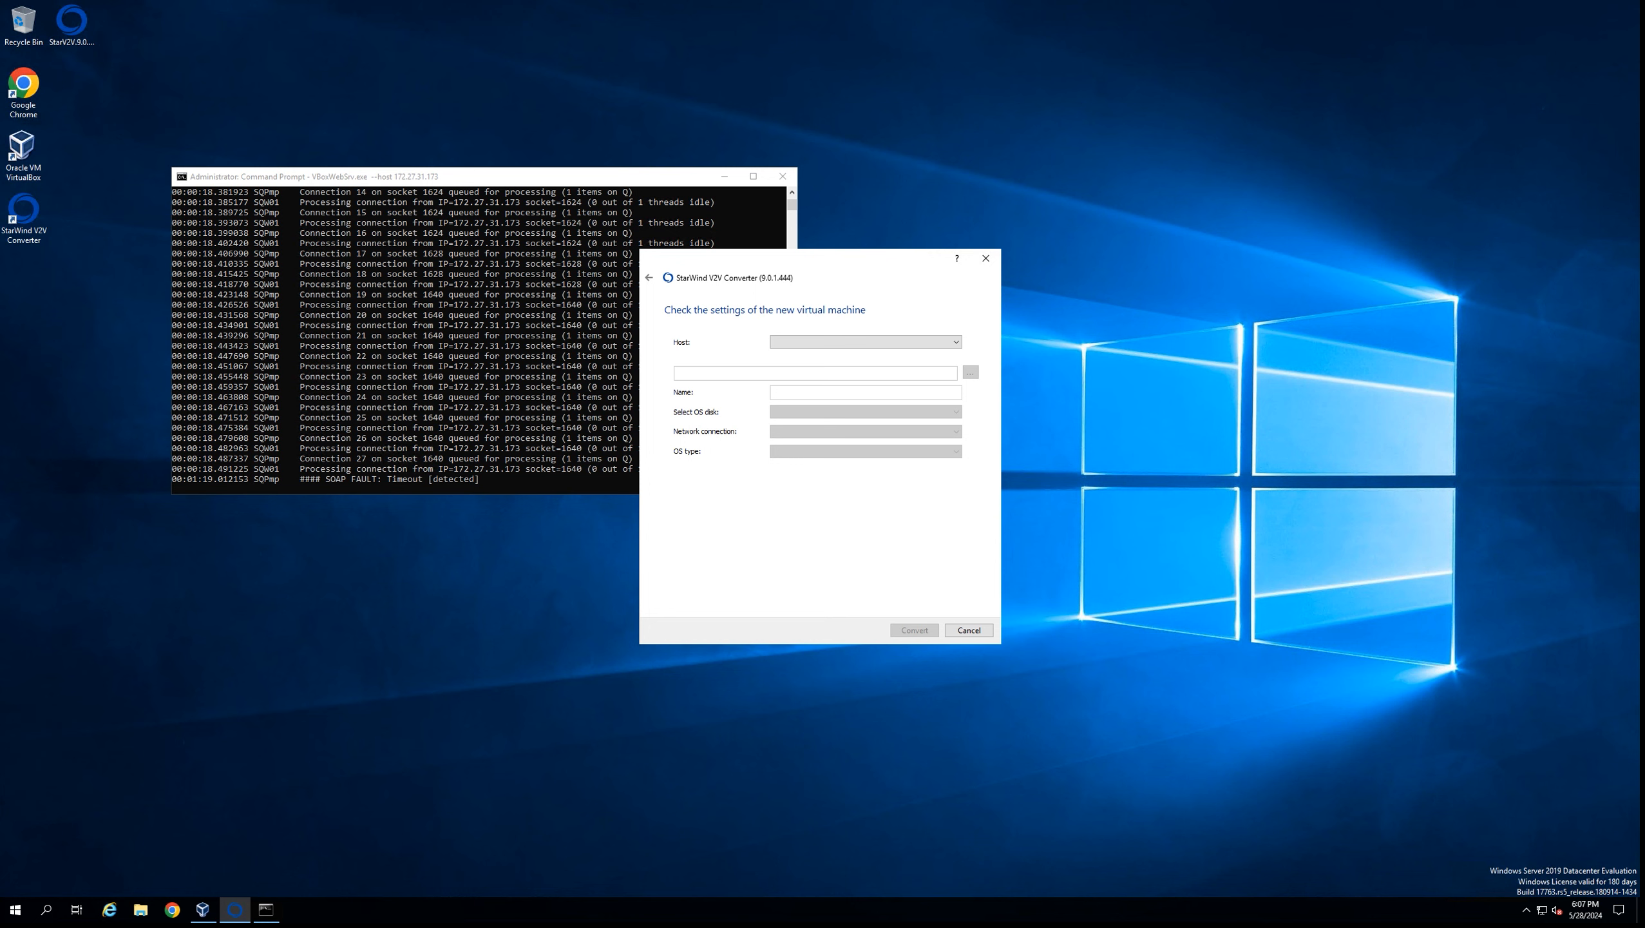
# Target host 172.27.31.246 and store the new VM on HA-Datastore
pyautogui.click(866, 341)
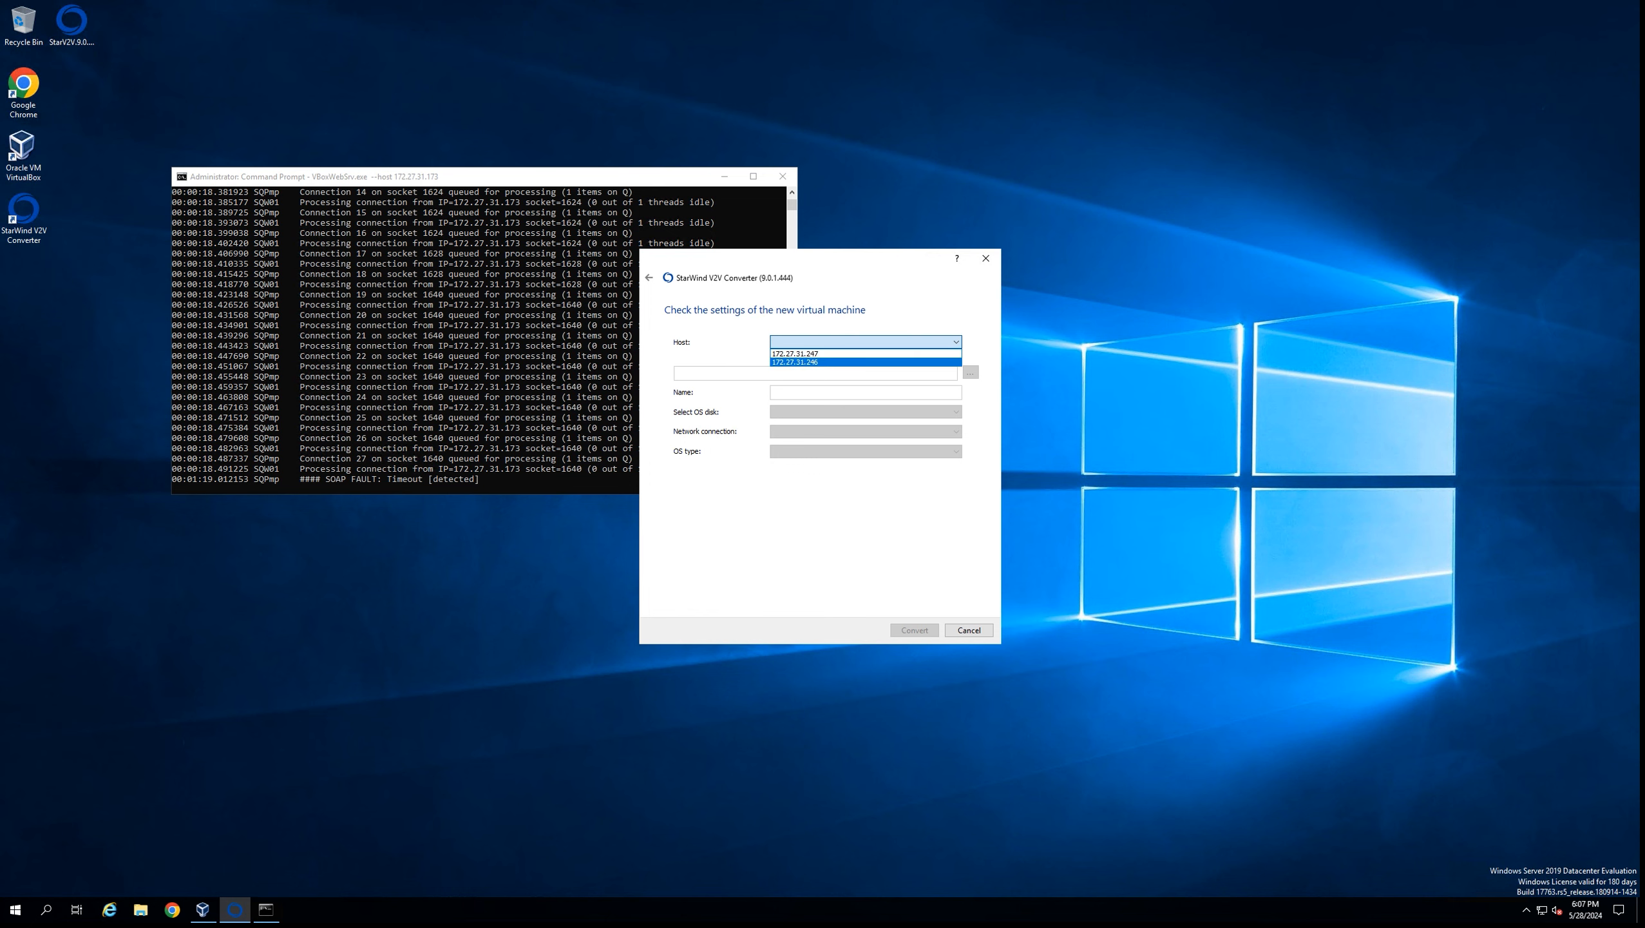
pyautogui.click(812, 362)
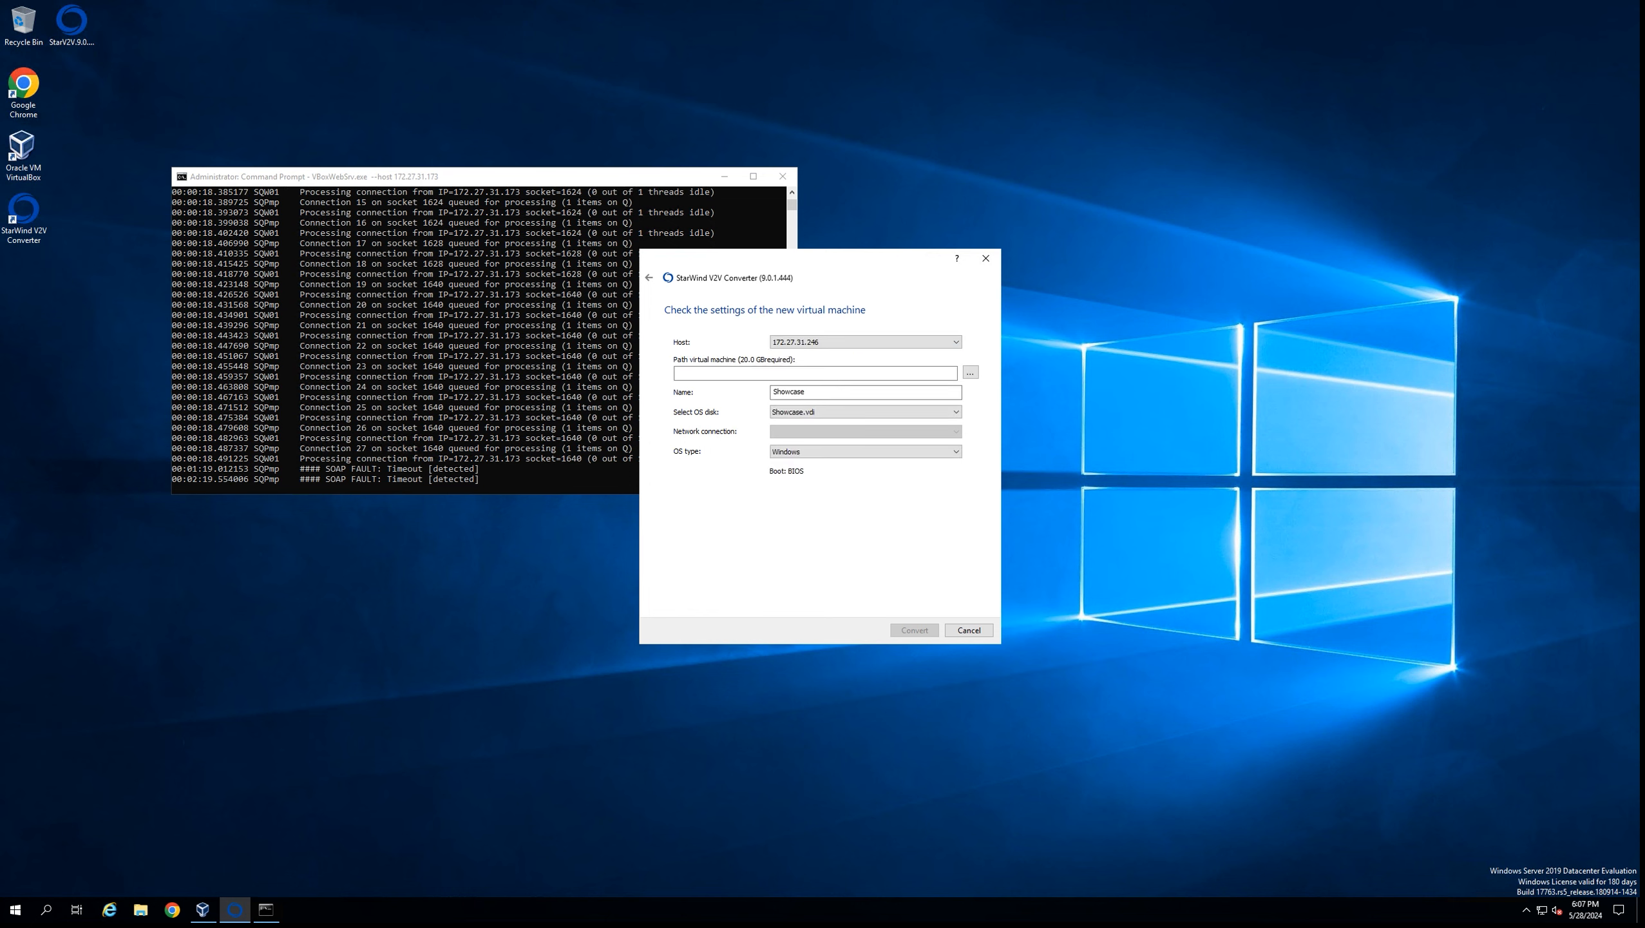
pyautogui.click(971, 372)
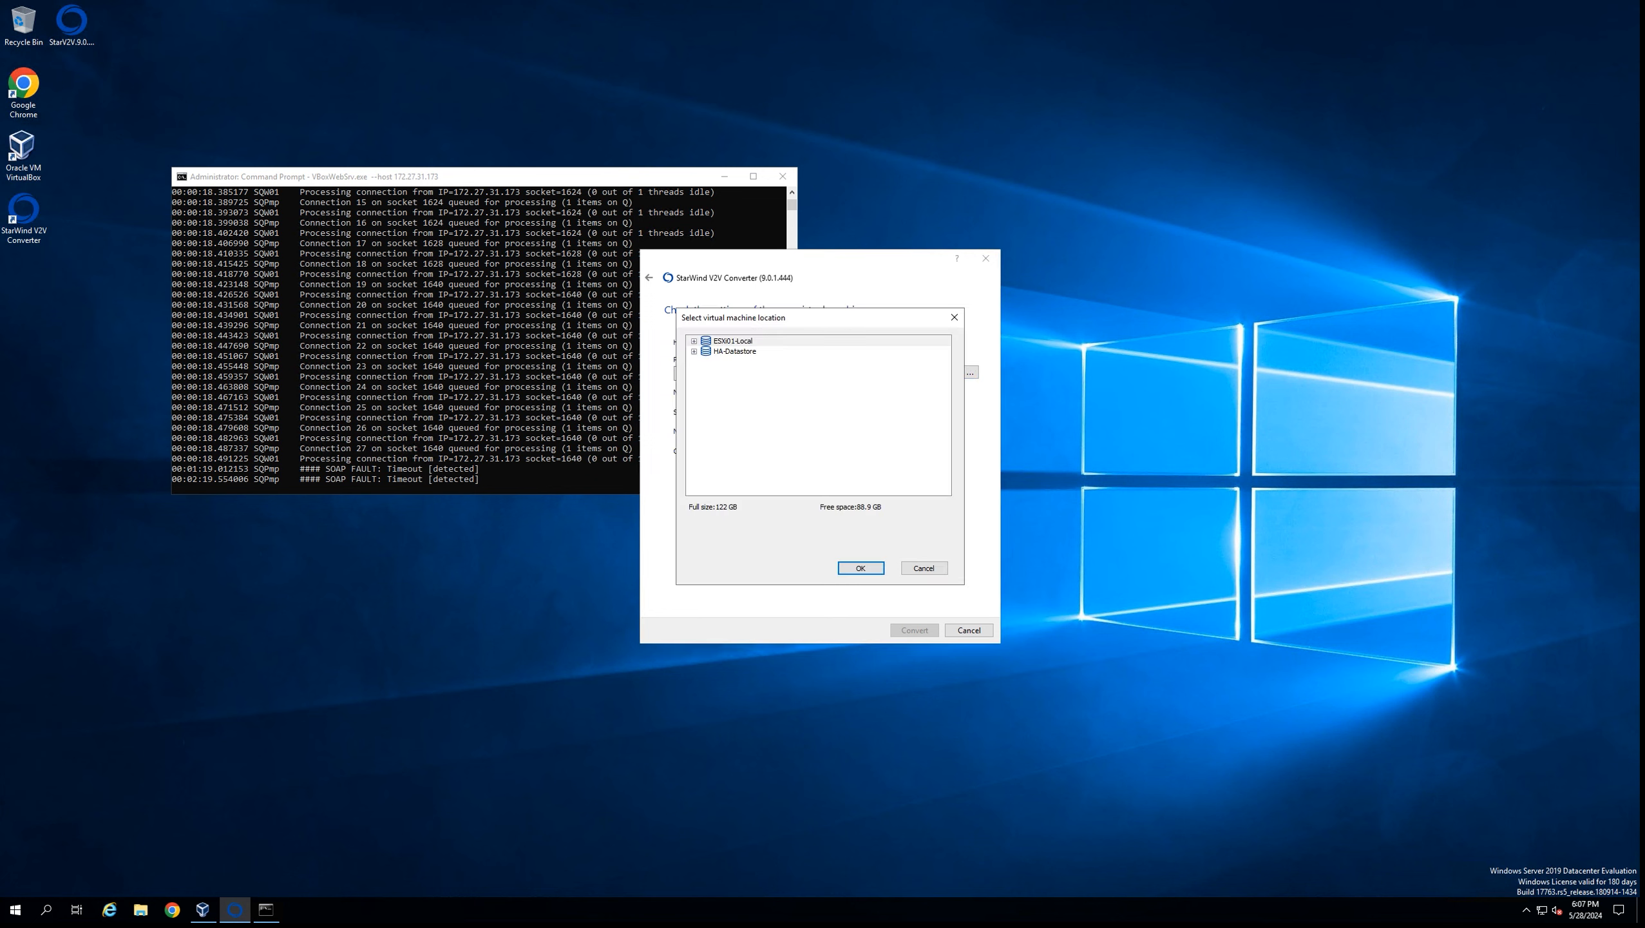
pyautogui.click(734, 351)
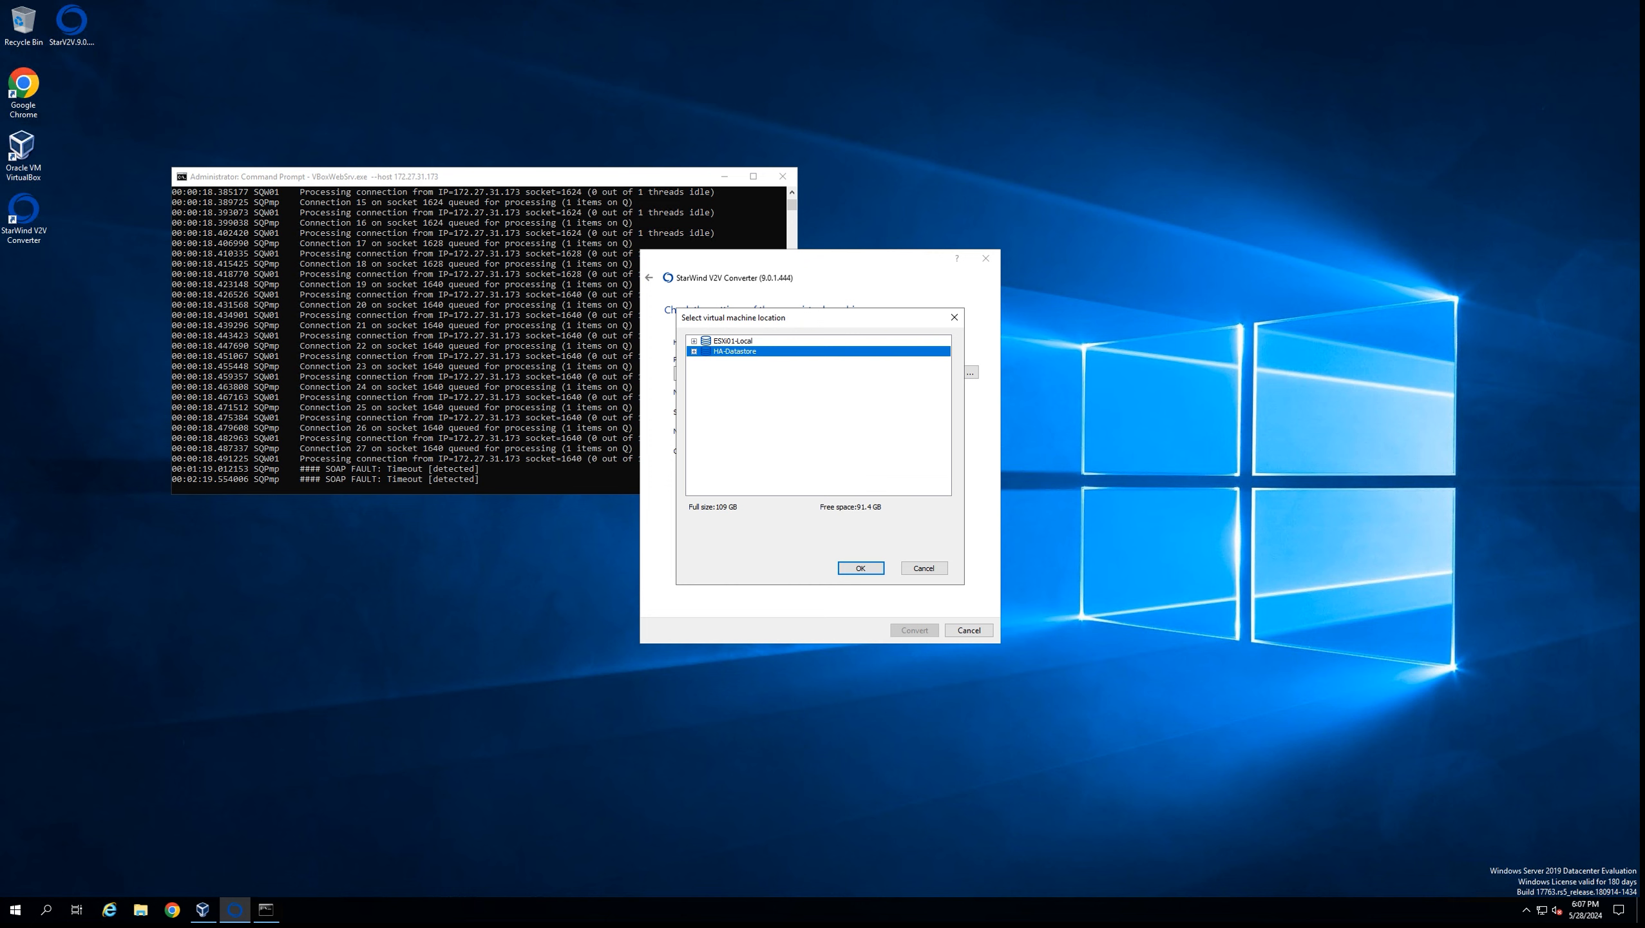
pyautogui.click(861, 568)
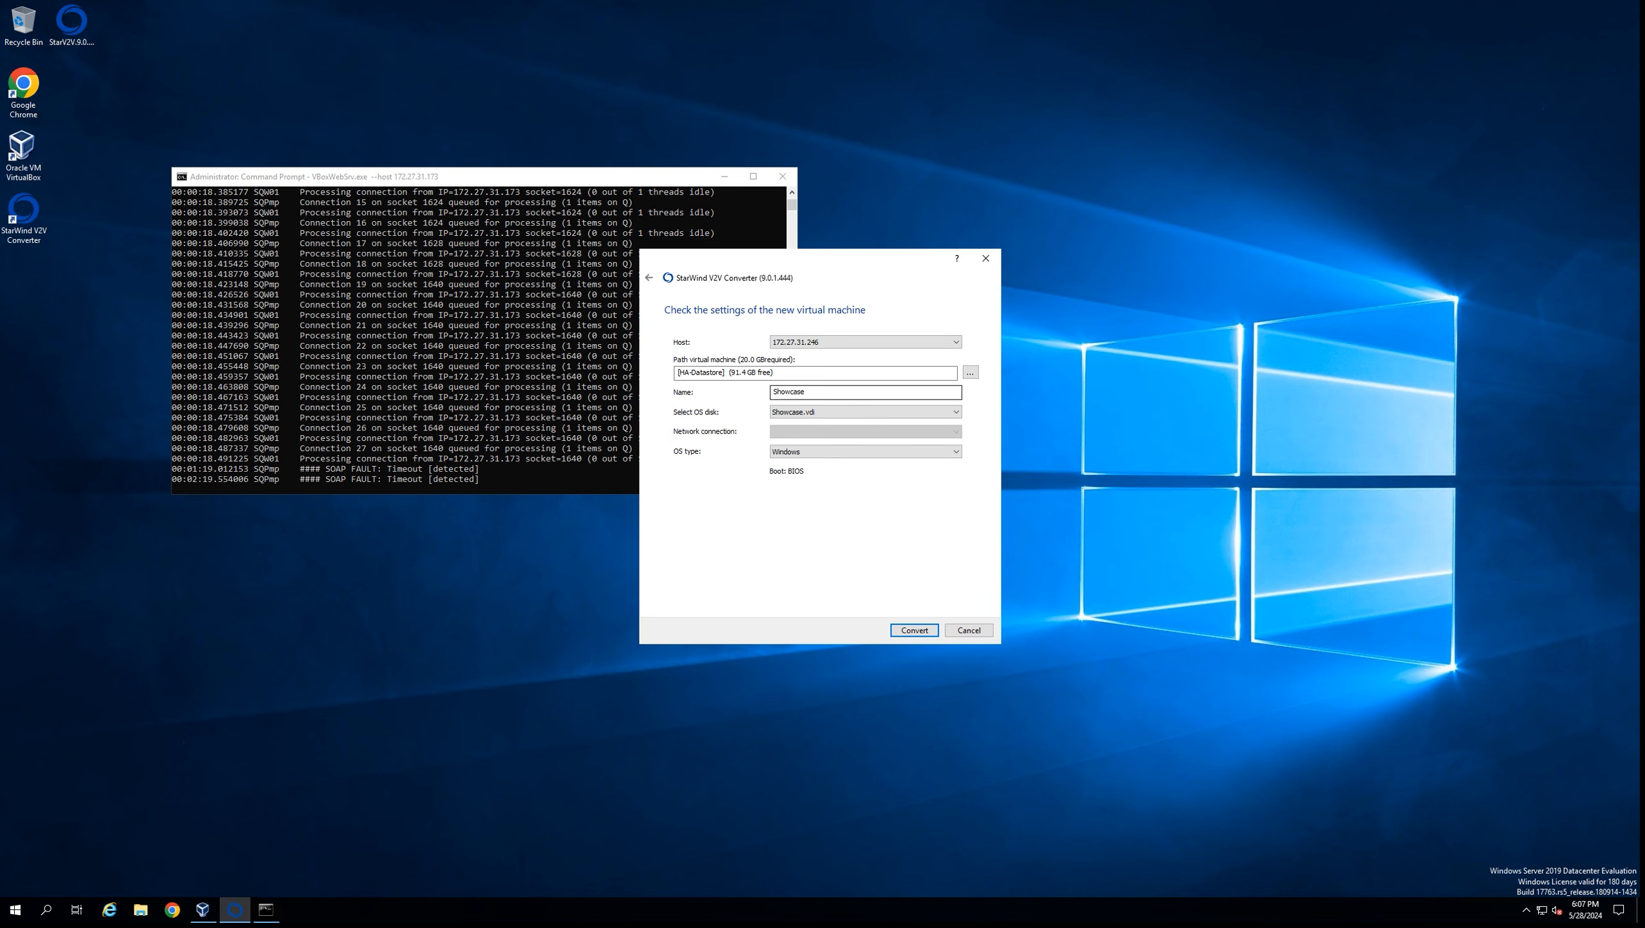
# Keep the VM name Showcase with Showcase.vdi as the OS disk
pyautogui.click(817, 392)
pyautogui.click(866, 412)
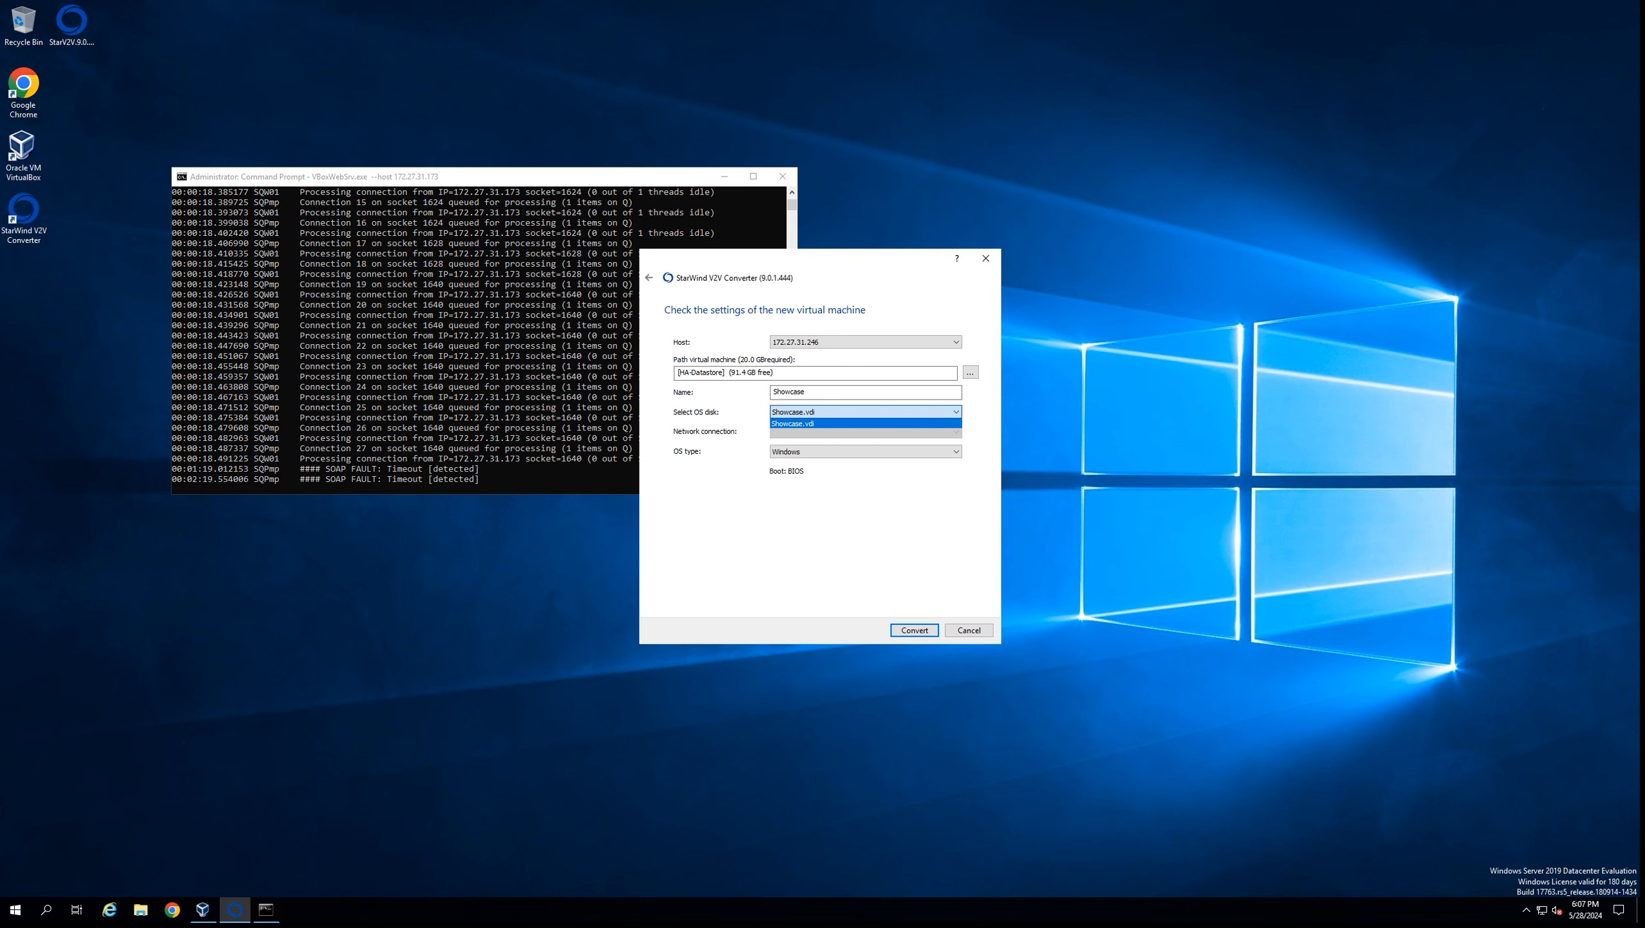
pyautogui.click(866, 412)
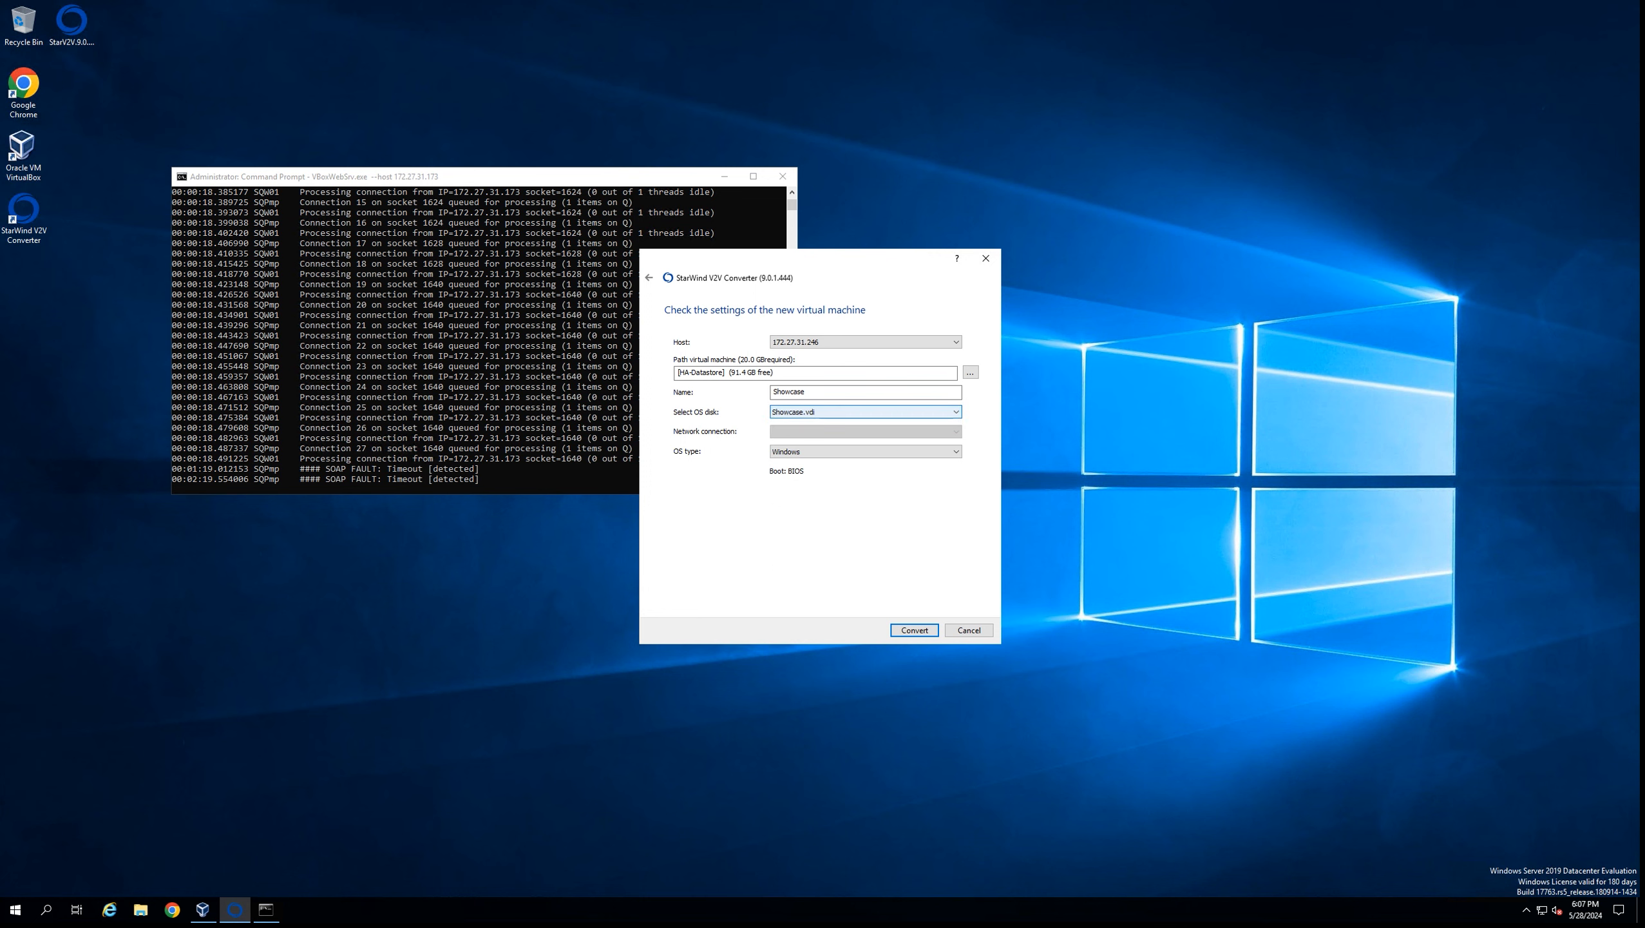
# Change the new VM's OS type to Linux, leaving Boot set to BIOS
pyautogui.click(866, 451)
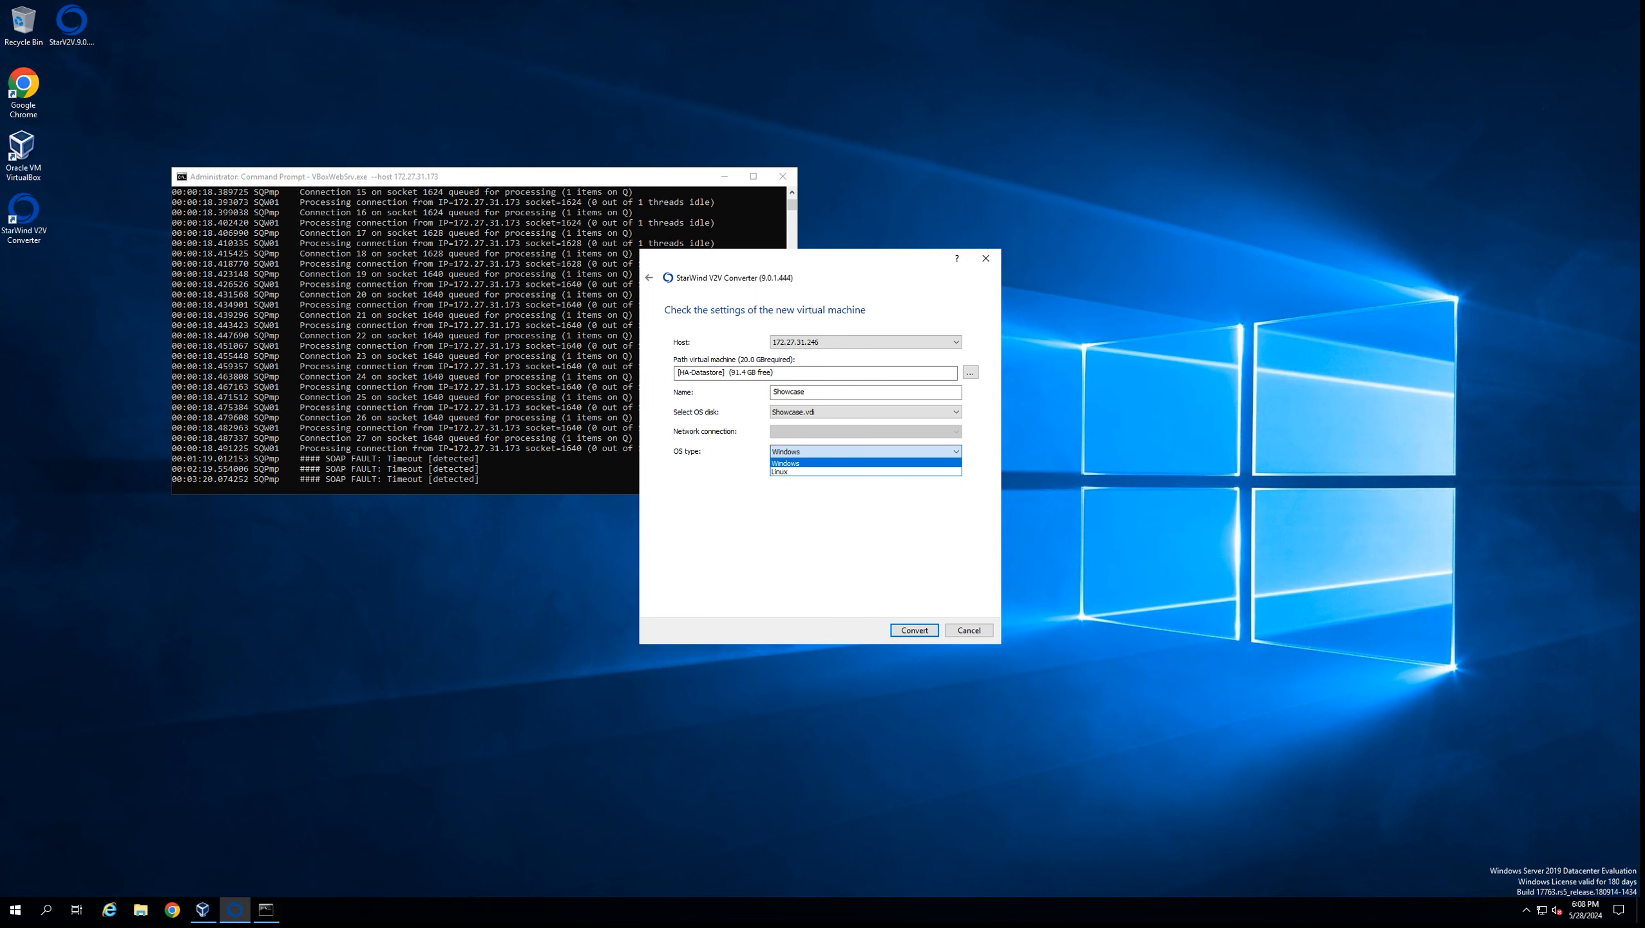
pyautogui.press('Down')
pyautogui.press('Return')
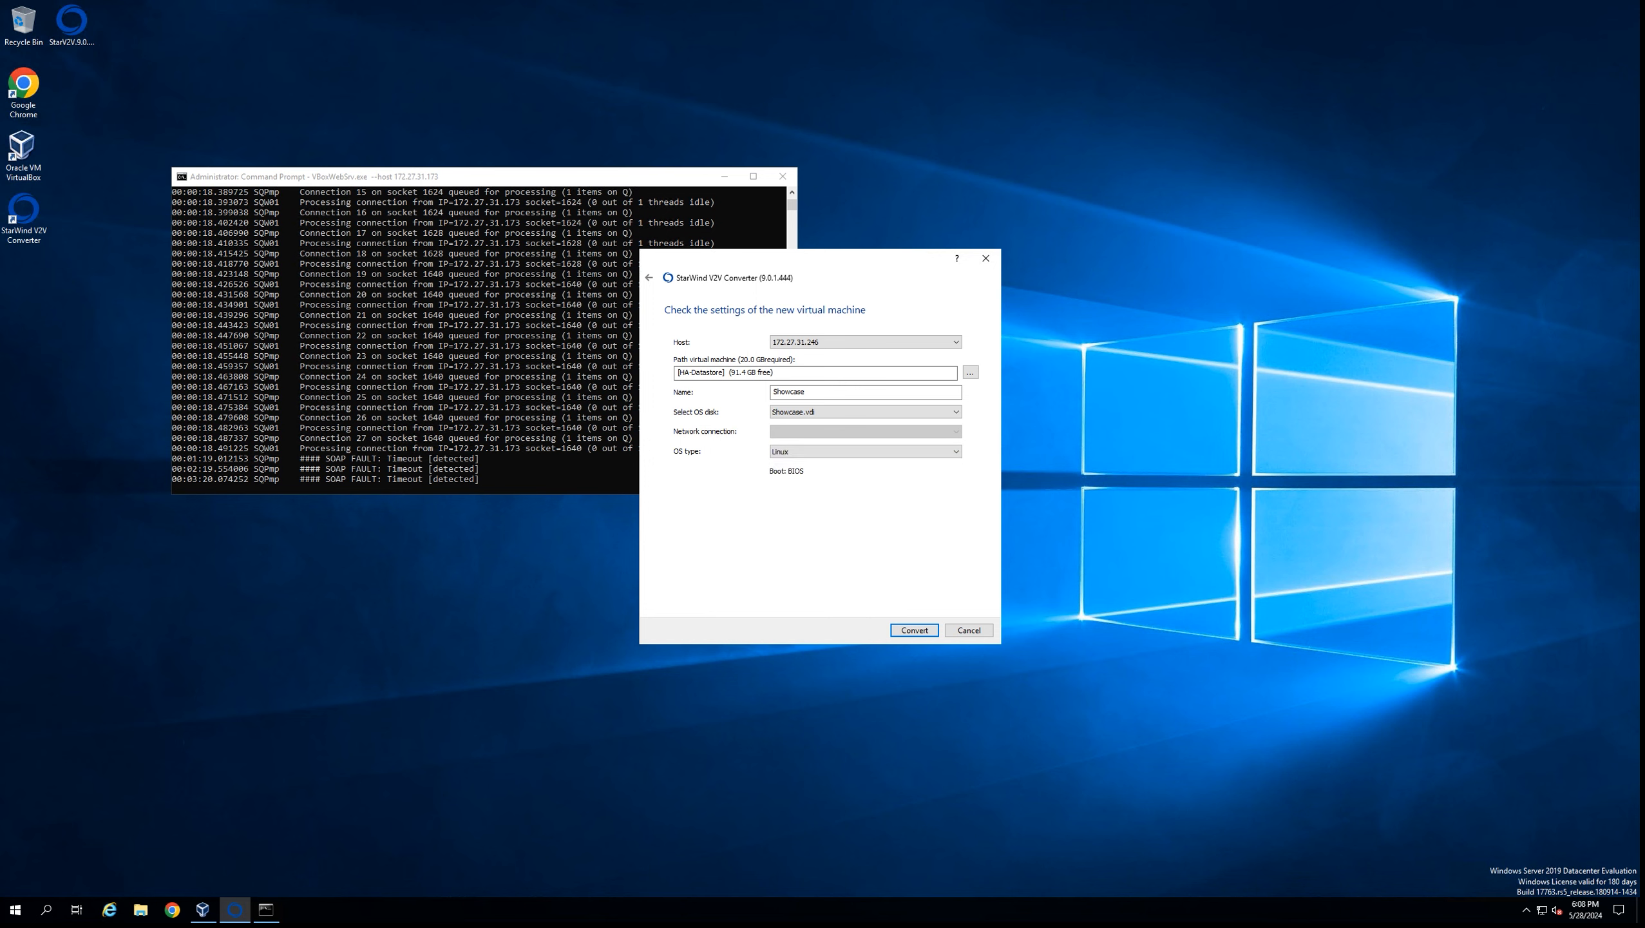